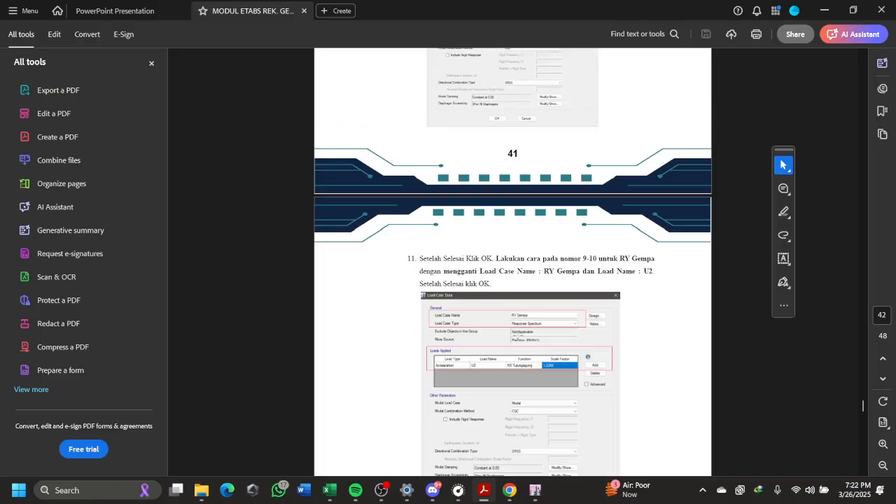
Read section 4.3 of the PDF module on defining load combinations, moving the floating tools clear of the page
scroll(547, 327, "down", 2)
scroll(547, 327, "down", 4)
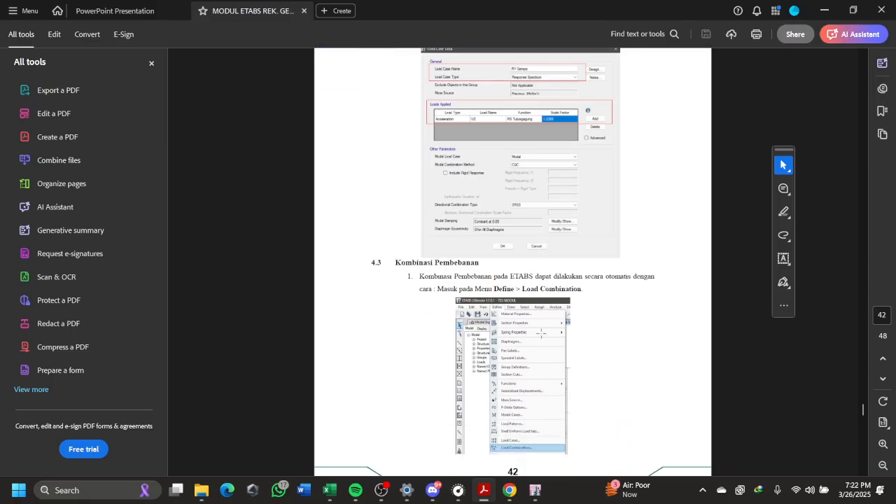
scroll(528, 350, "down", 1)
scroll(528, 350, "down", 3)
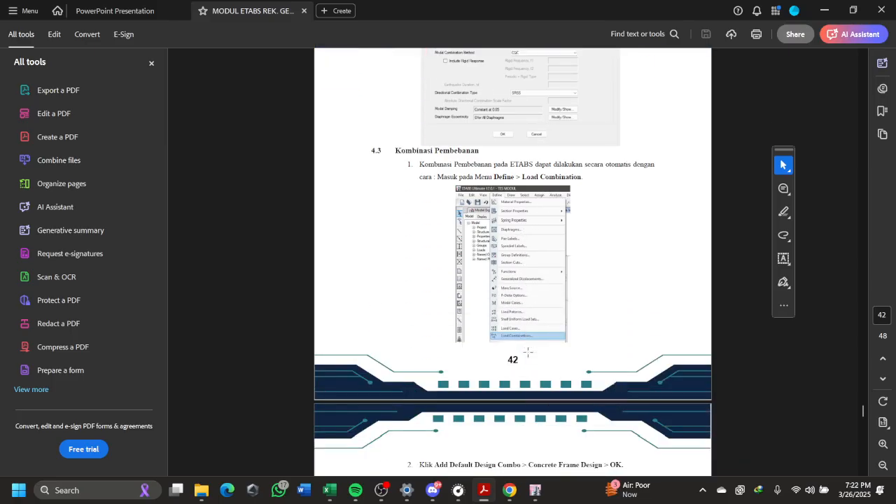
left_click_drag(784, 149, 887, 157)
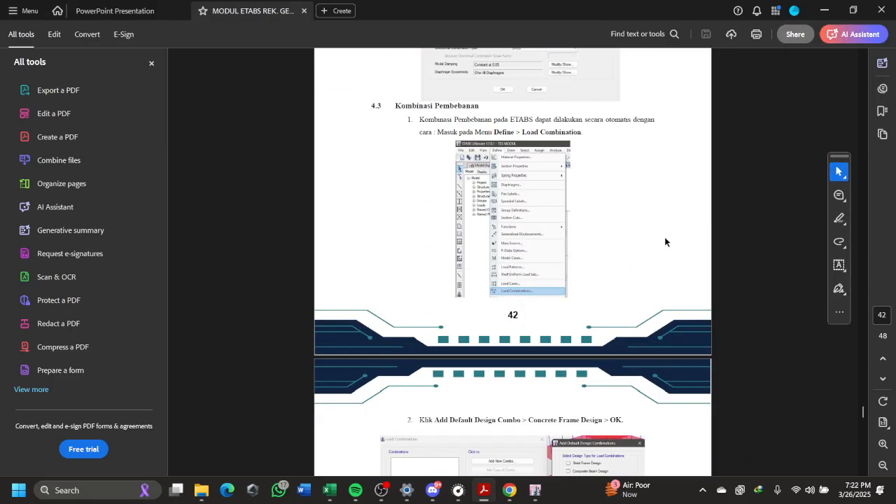
Switch to the ETABS model and open the load combination definitions
key("alt+Tab")
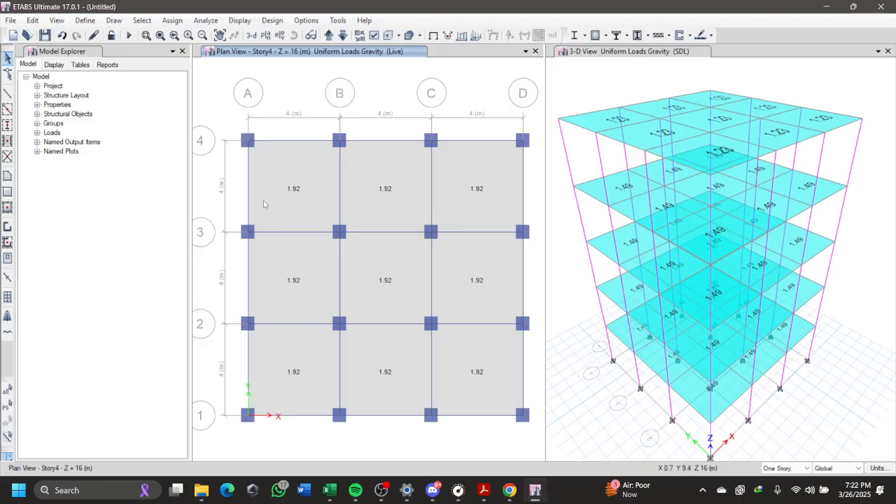
key("alt+Tab")
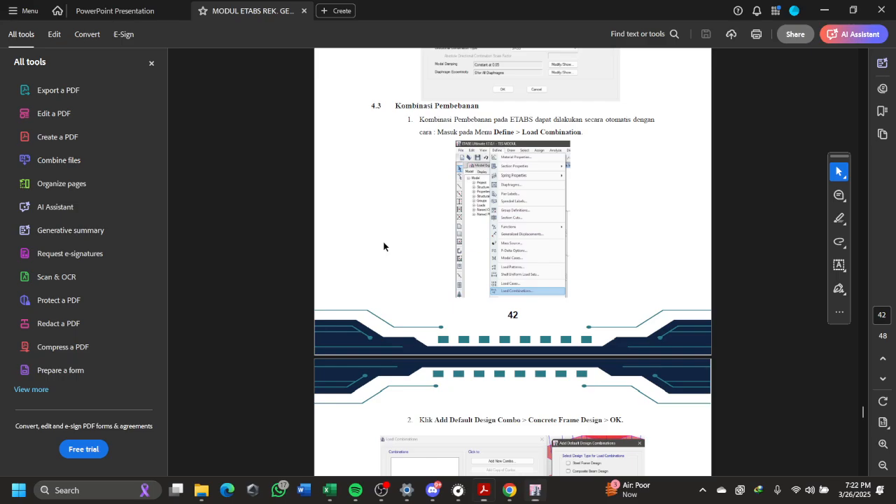
key("alt+Tab")
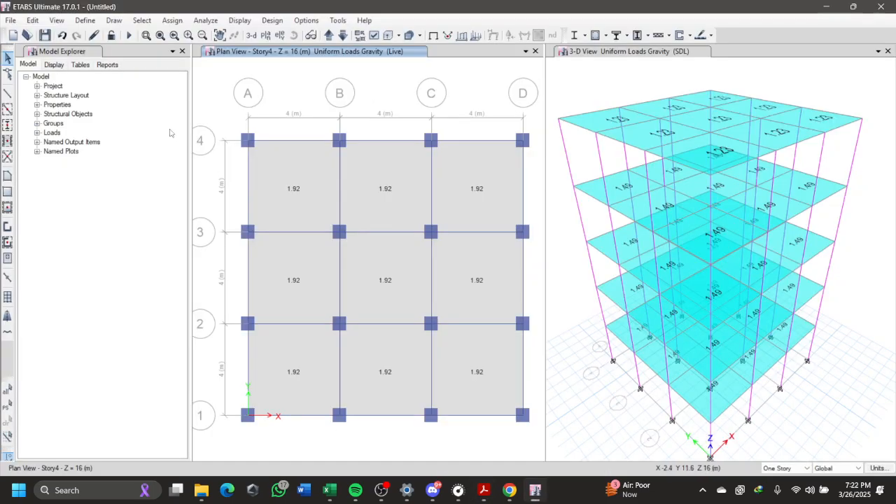
left_click(85, 19)
left_click(166, 308)
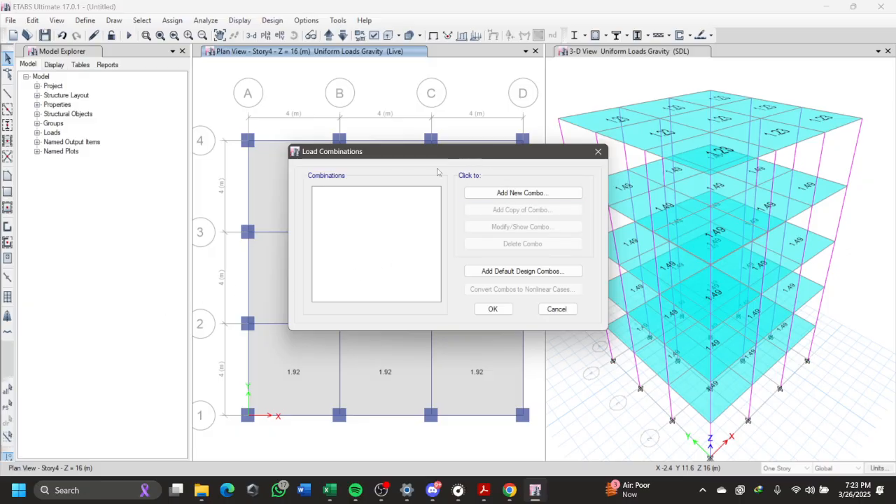
left_click(521, 193)
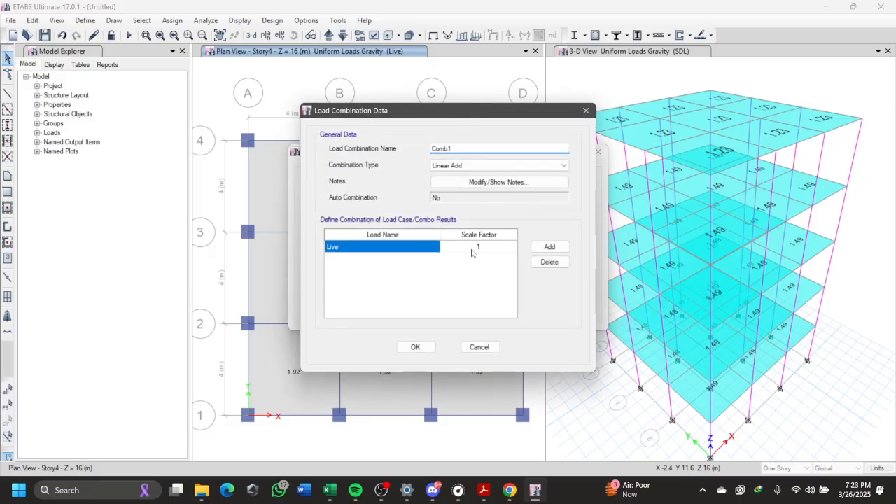
left_click(382, 252)
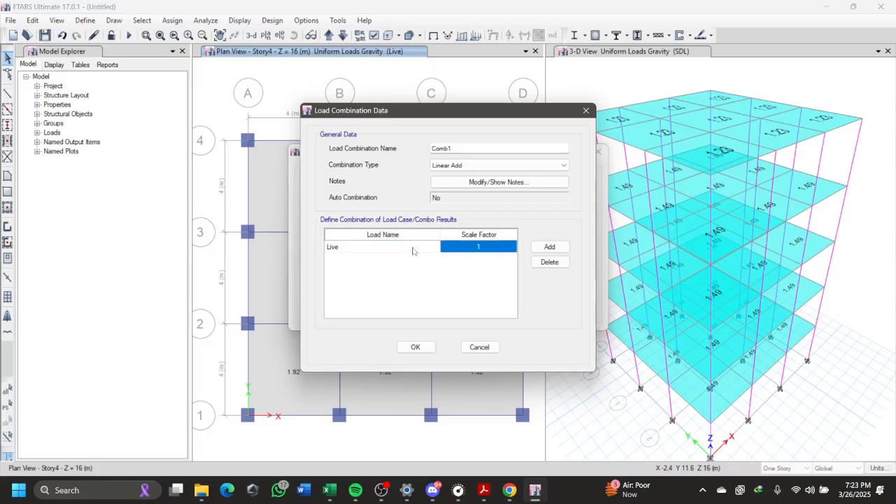
left_click(413, 248)
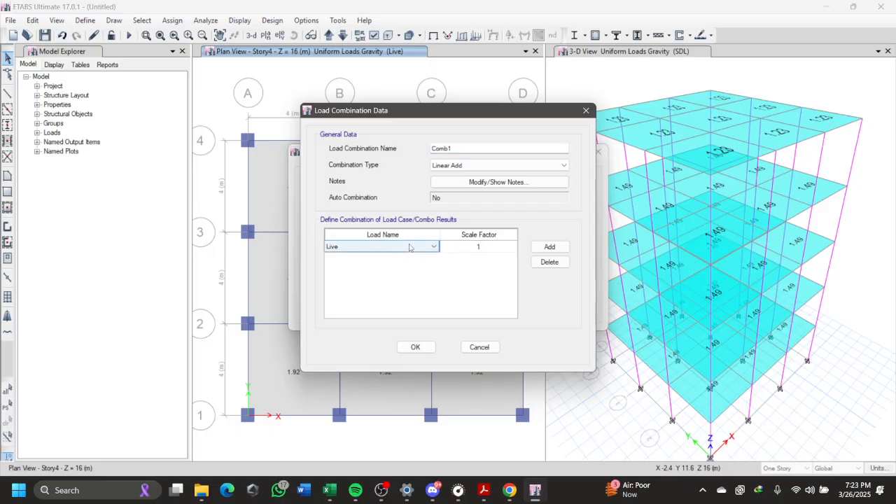
left_click(480, 347)
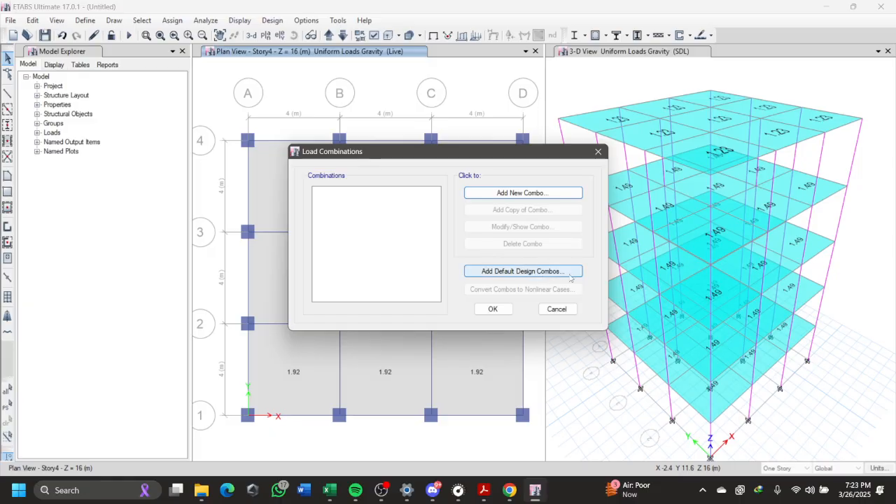
Add the default design combinations for Concrete Frame Design, converted to editable user combinations
left_click(571, 278)
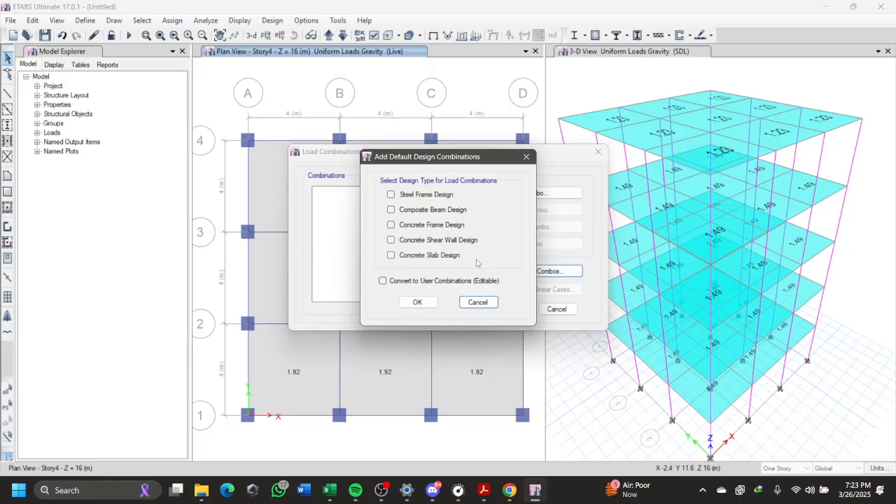
left_click(440, 229)
left_click(382, 281)
left_click(418, 303)
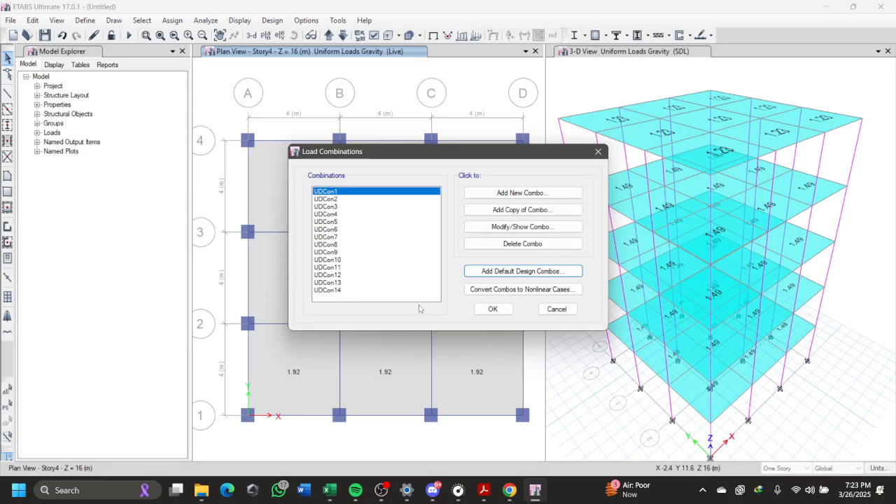
Review the load cases and scale factors of UDCon2, and accept the list of load combinations
left_click(329, 199)
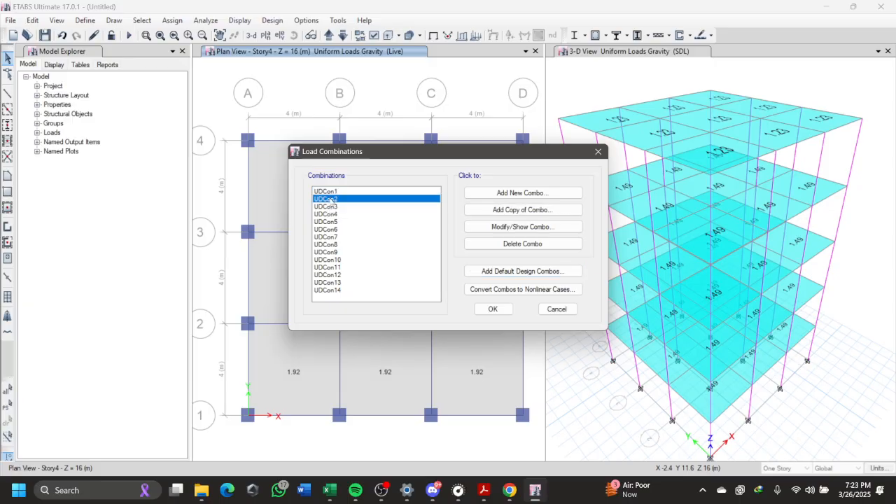
left_click(543, 227)
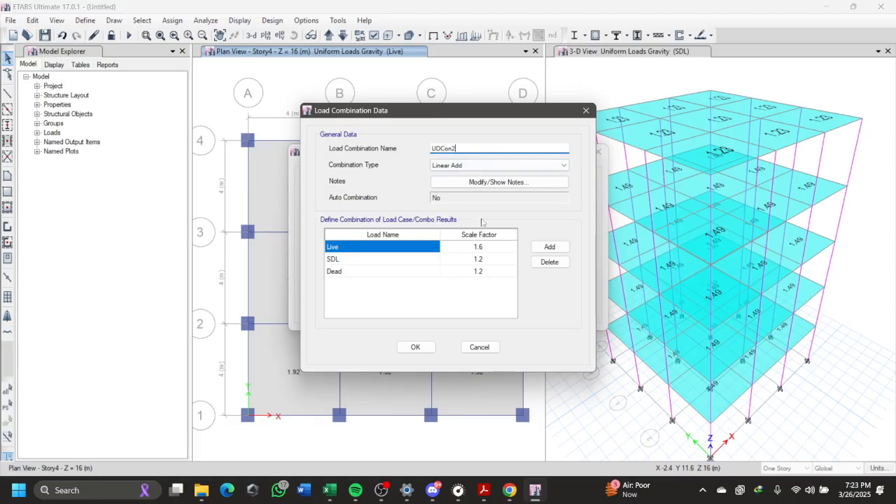
key("Return")
left_click(350, 289)
left_click(340, 264)
left_click(343, 236)
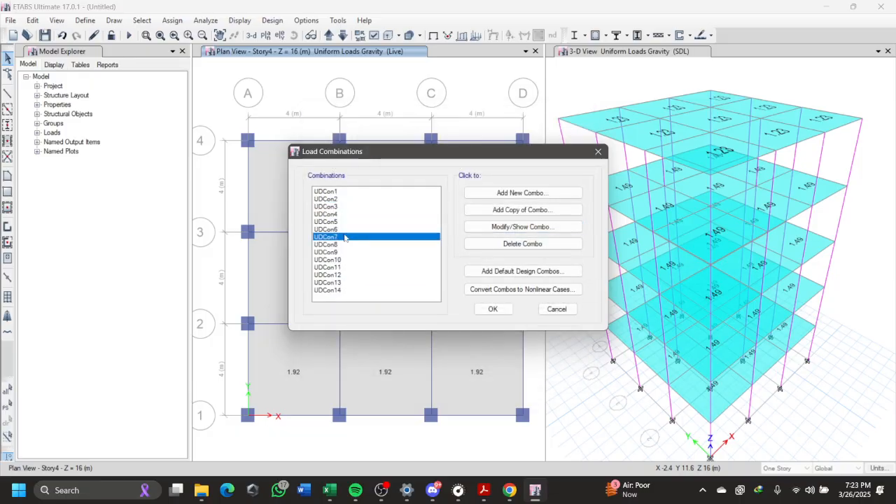
left_click(343, 198)
left_click(333, 192)
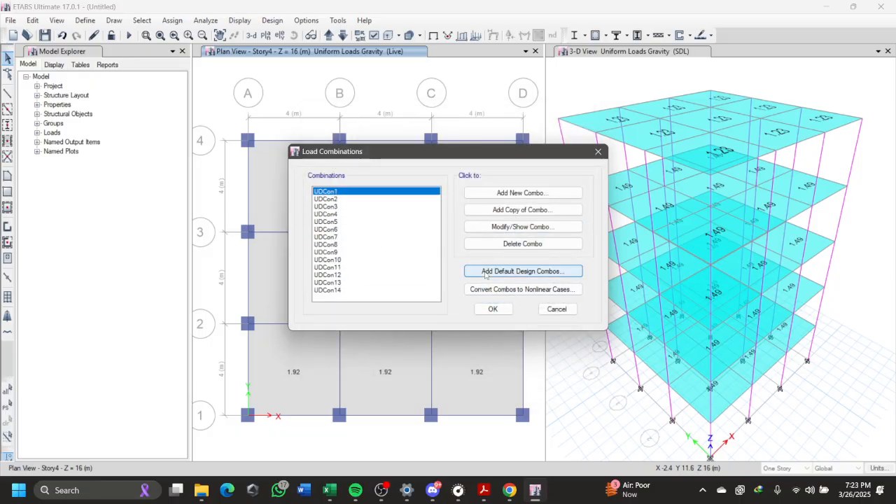
left_click(493, 309)
Switch to the PDF module and read on to section 5.1 about earthquake scaling
key("alt+Tab")
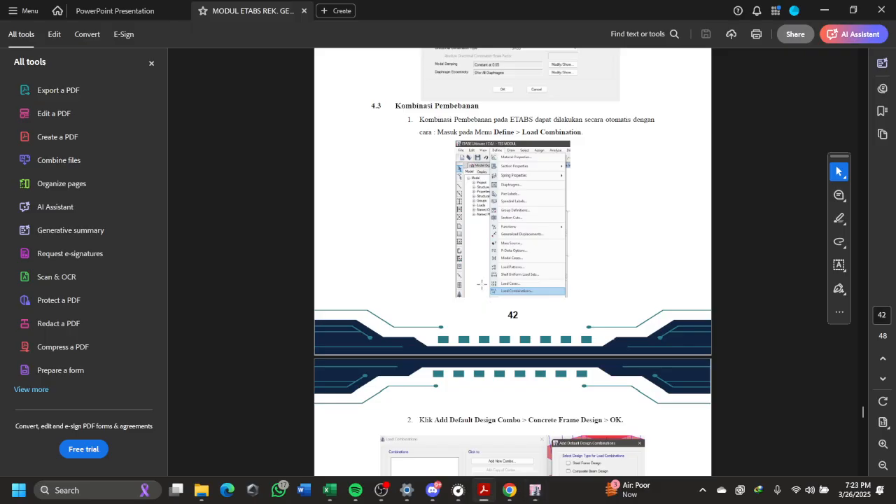
scroll(478, 264, "down", 10)
scroll(478, 265, "down", 8)
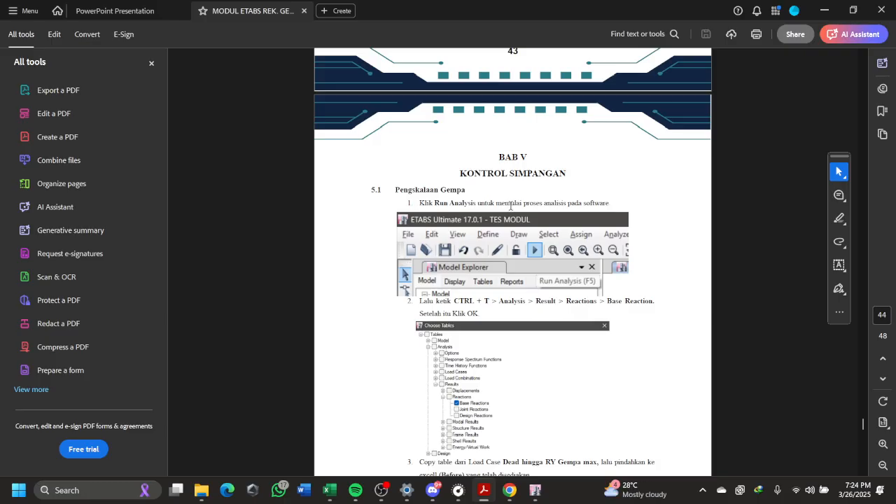
Switch to the KONTROL SIMPANGAN workbook in Excel and examine the base reaction and scaling tables on the Penskalaan Gempa sheet
key("alt+Tab")
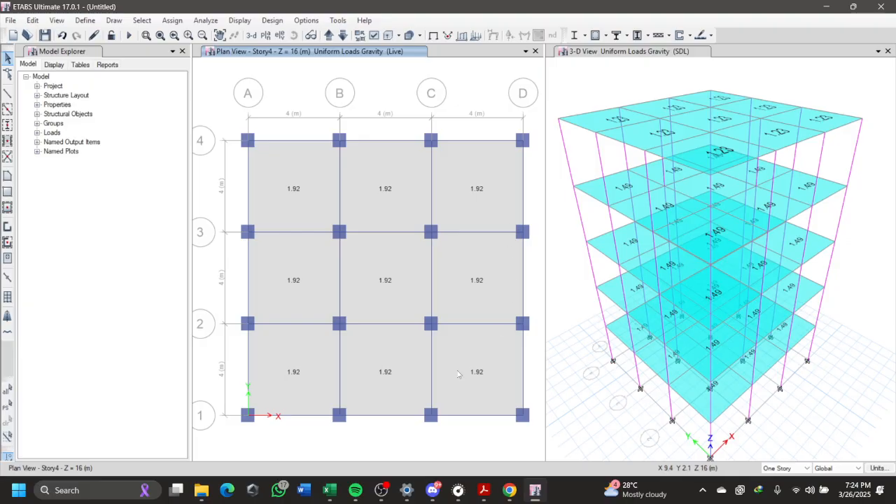
left_click(329, 490)
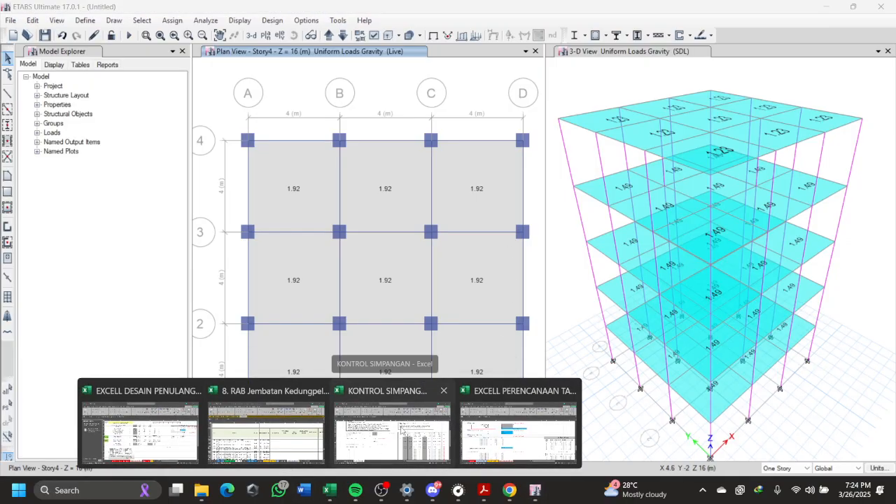
left_click(392, 427)
left_click(105, 453)
scroll(508, 353, "up", 5)
scroll(508, 352, "up", 12)
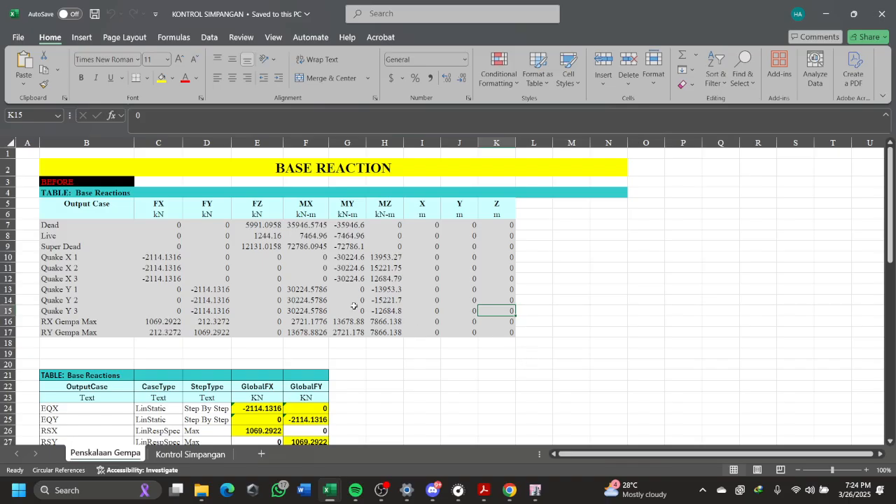
scroll(267, 355, "down", 2)
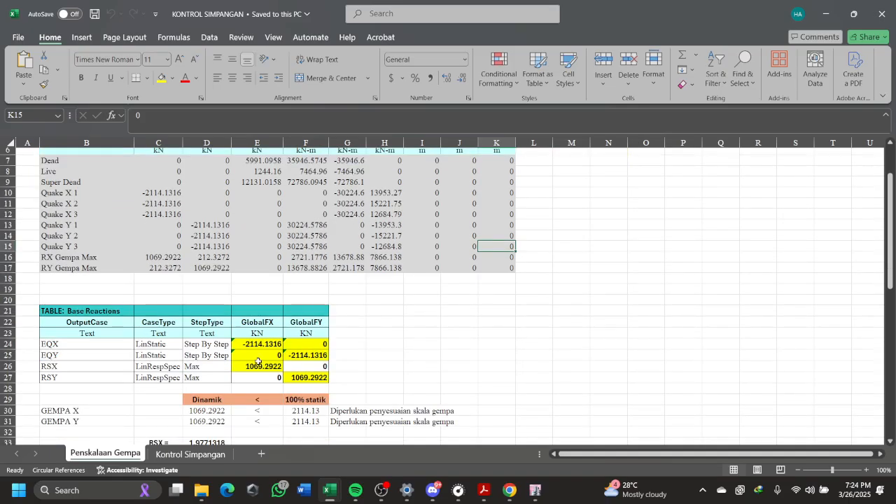
scroll(232, 426, "up", 2)
left_click(175, 456)
left_click(137, 455)
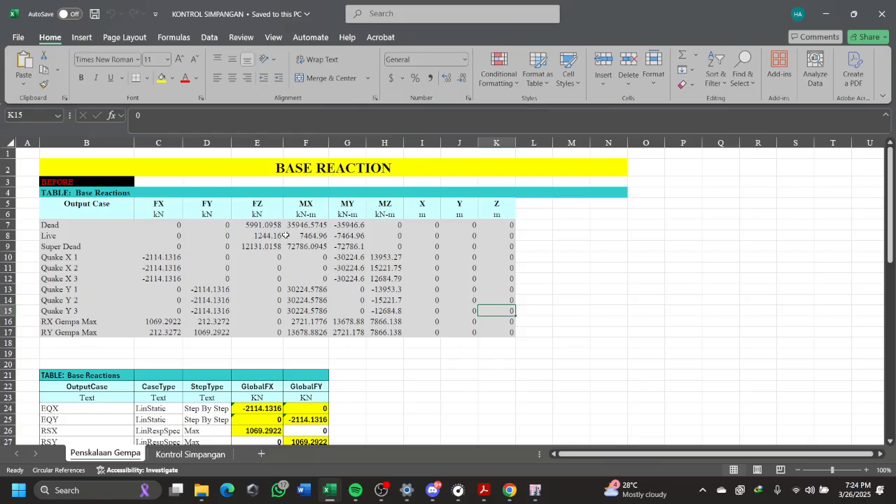
scroll(350, 294, "down", 7)
scroll(393, 337, "up", 3)
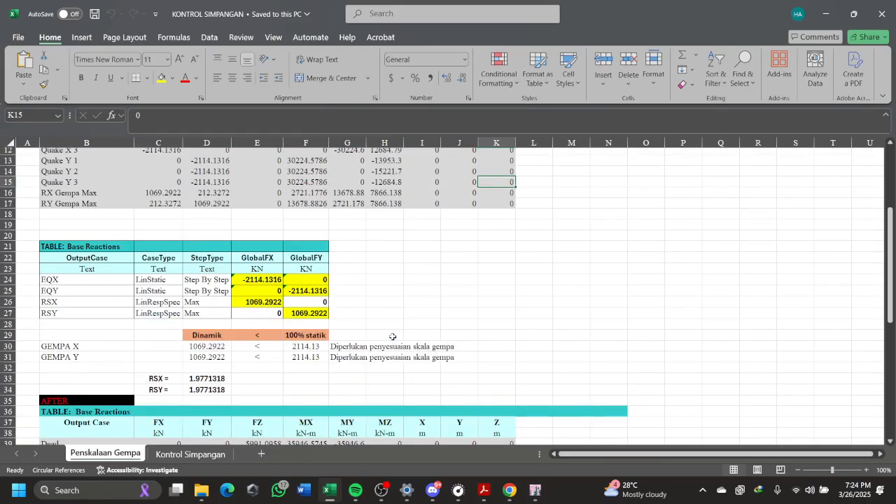
scroll(393, 337, "up", 4)
Return to ETABS and run the analysis, saving the model as TES in a subfolder of 0. COLLEGE > __ASLAB
key("alt+Tab")
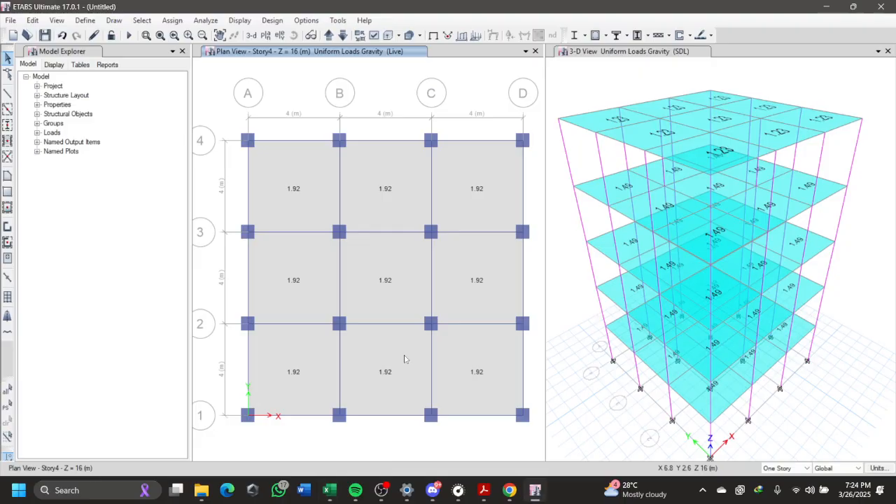
left_click(128, 37)
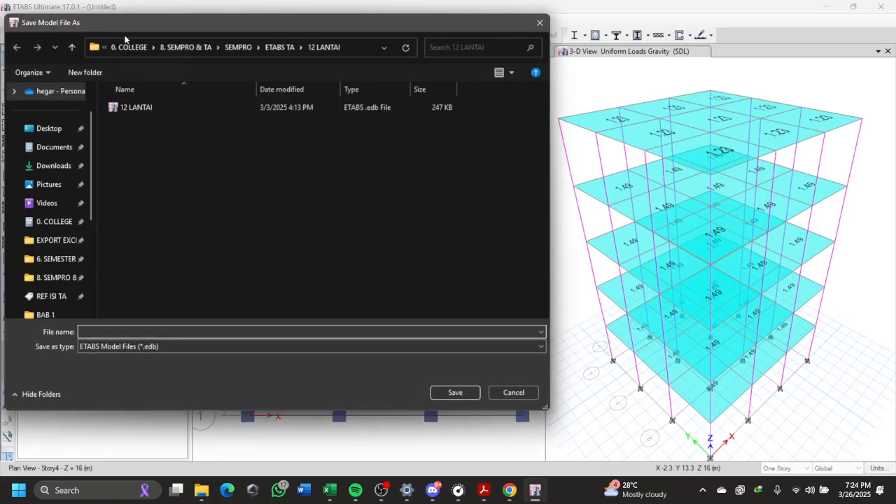
left_click(186, 47)
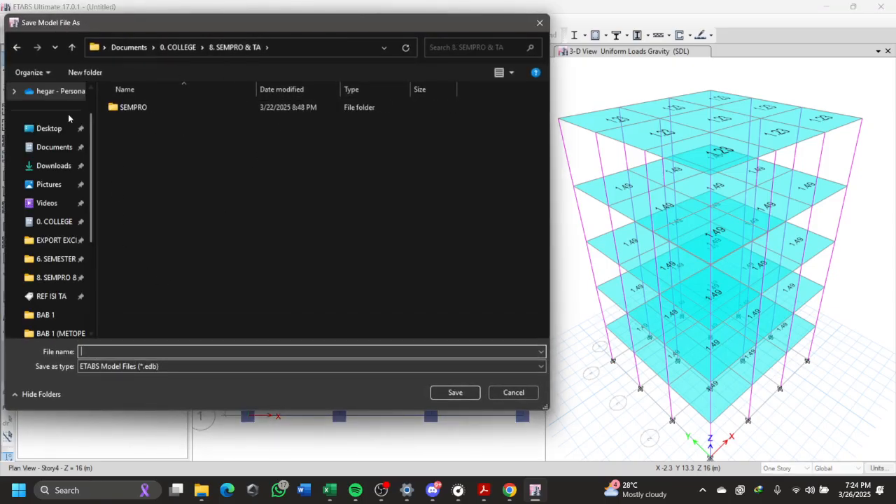
left_click(55, 147)
double_click(140, 107)
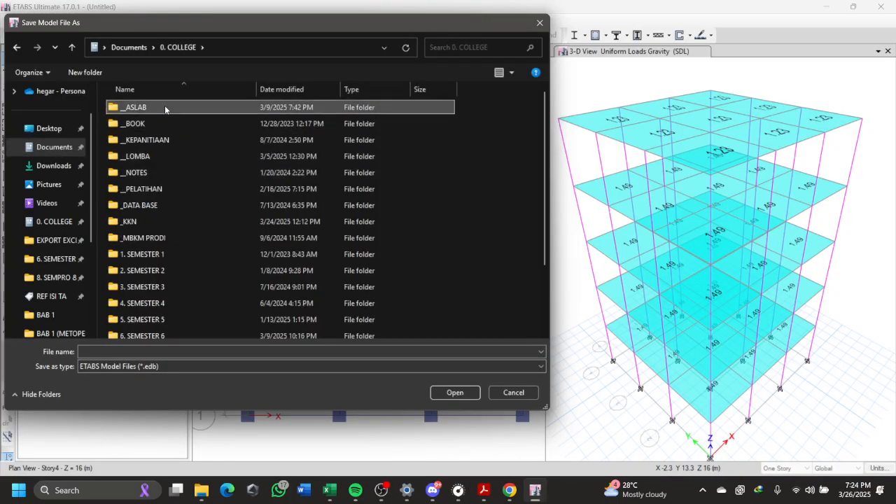
double_click(165, 107)
double_click(162, 174)
left_click(135, 352)
type("TES")
key("Return")
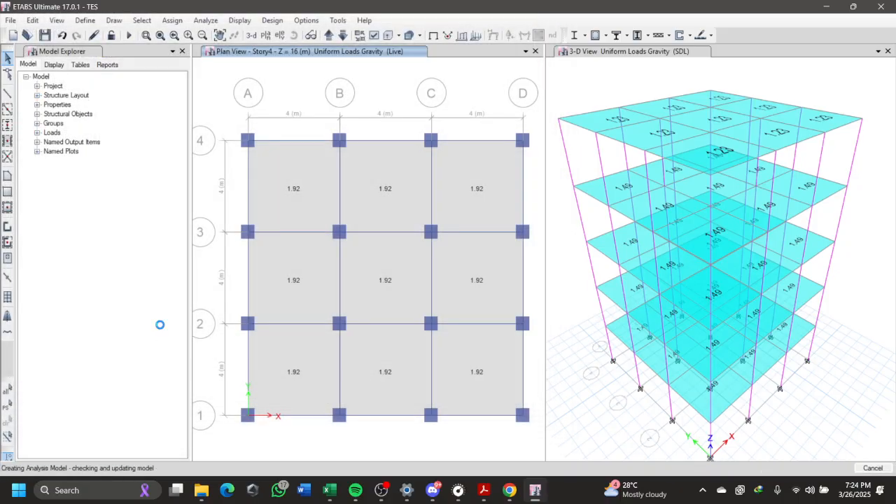
left_click(130, 36)
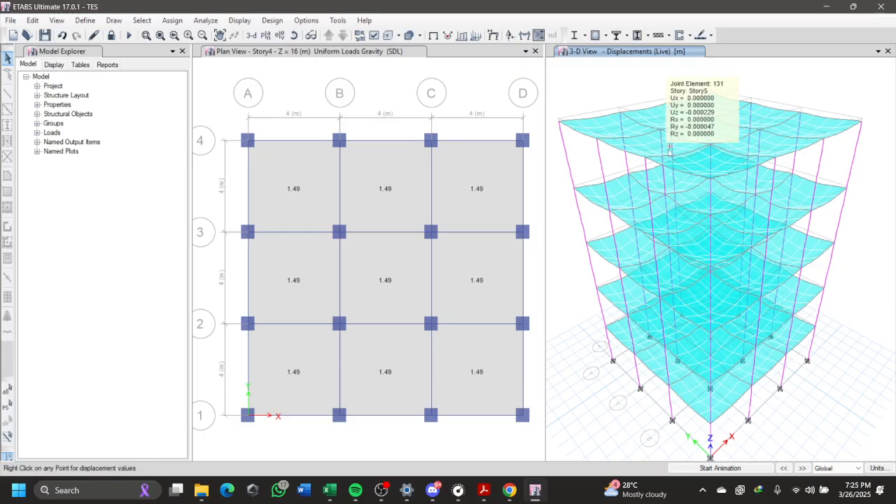
mouse_move(605, 116)
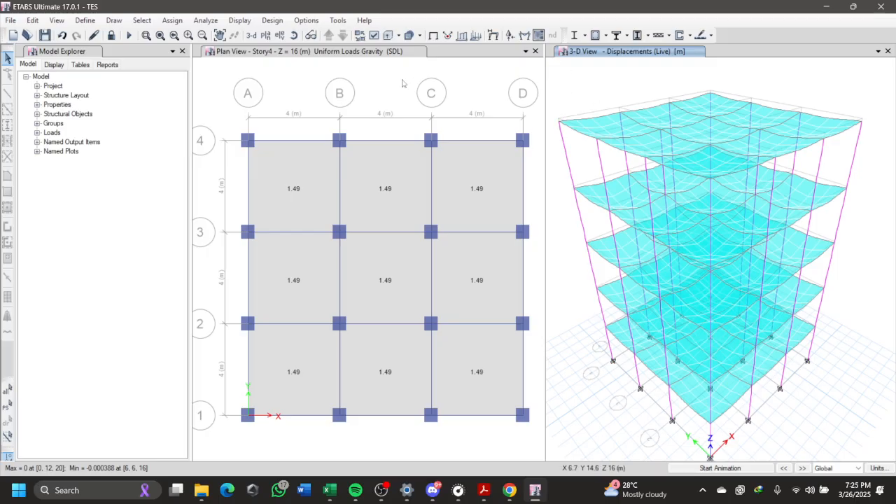
Switch to the PDF module and read the section 5.1 instructions for displaying the Base Reactions table
key("alt+Tab")
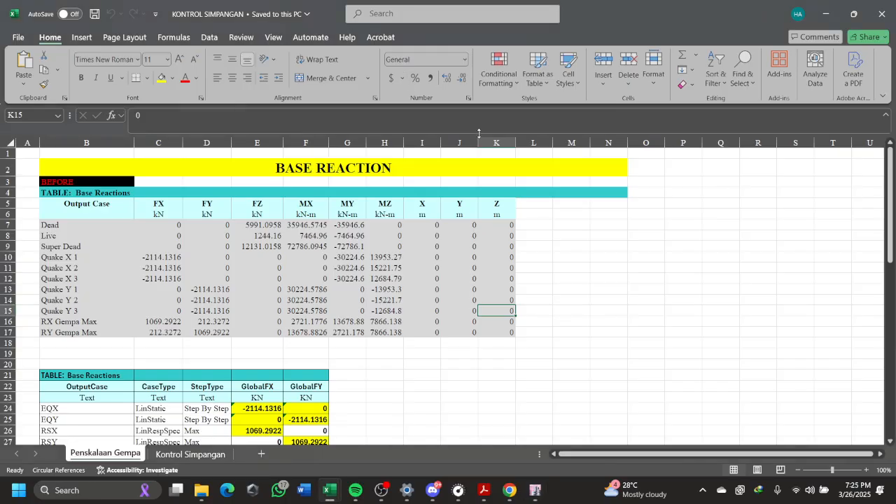
key("alt+Tab")
key("alt+Tab")
left_click(502, 140)
scroll(492, 167, "down", 3)
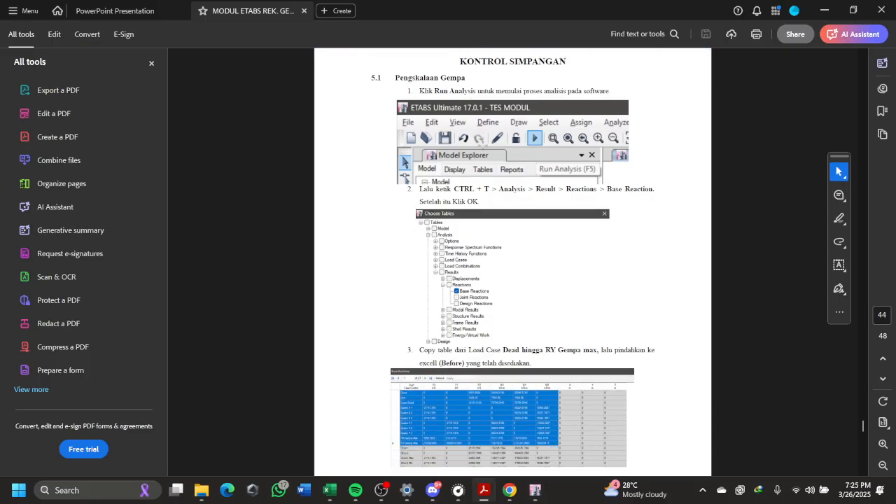
scroll(476, 145, "up", 3, "ctrl")
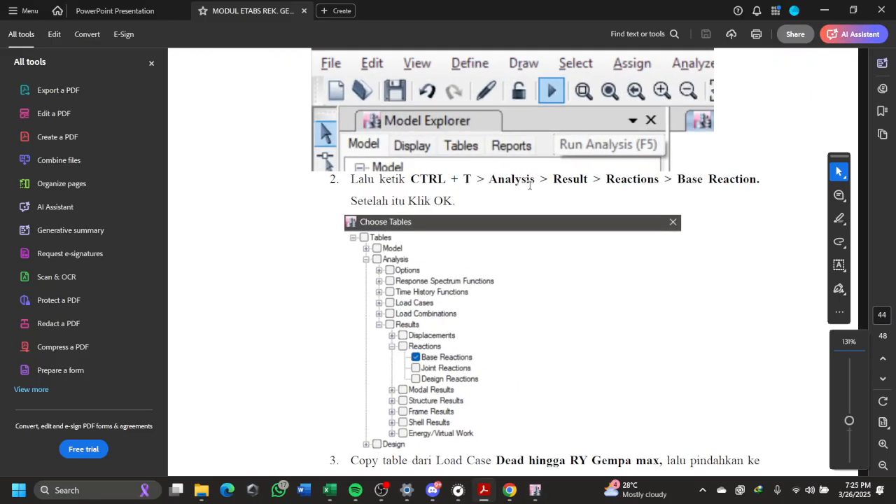
Read the module's instructions for choosing the Base Reactions table and switch to ETABS
scroll(523, 184, "up", 1)
scroll(526, 183, "down", 2)
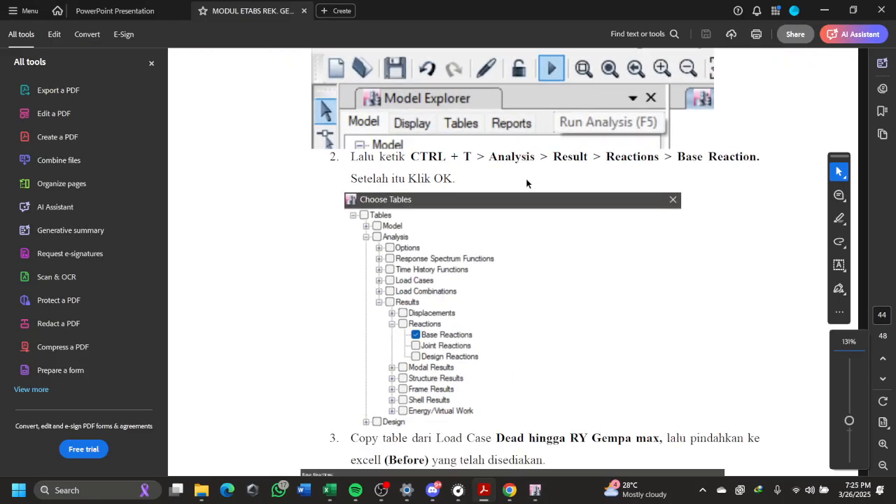
key("alt+Tab")
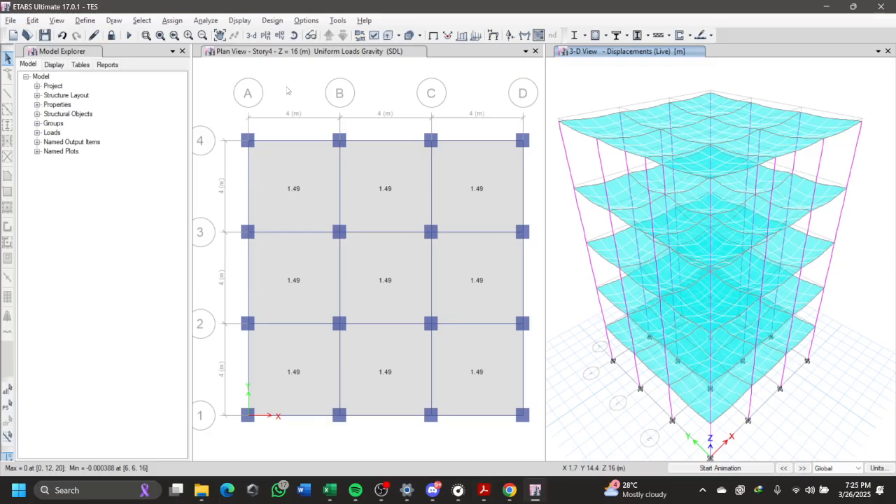
left_click(57, 21)
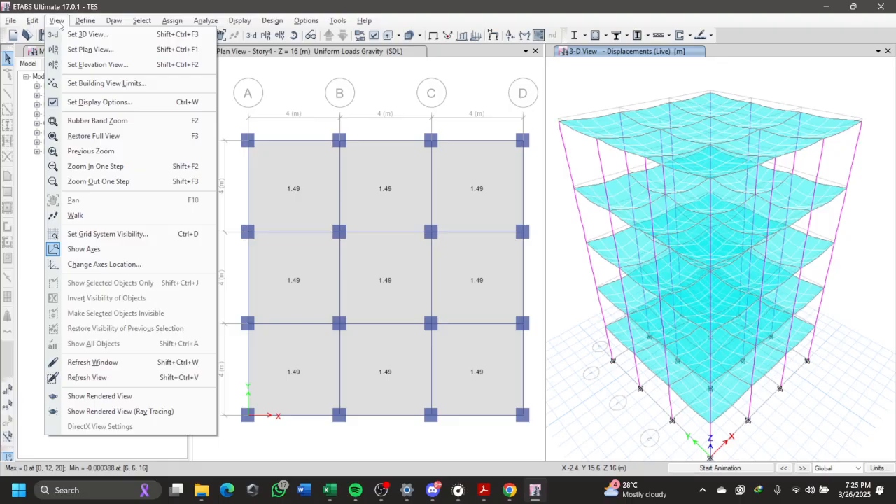
left_click(58, 21)
left_click(98, 21)
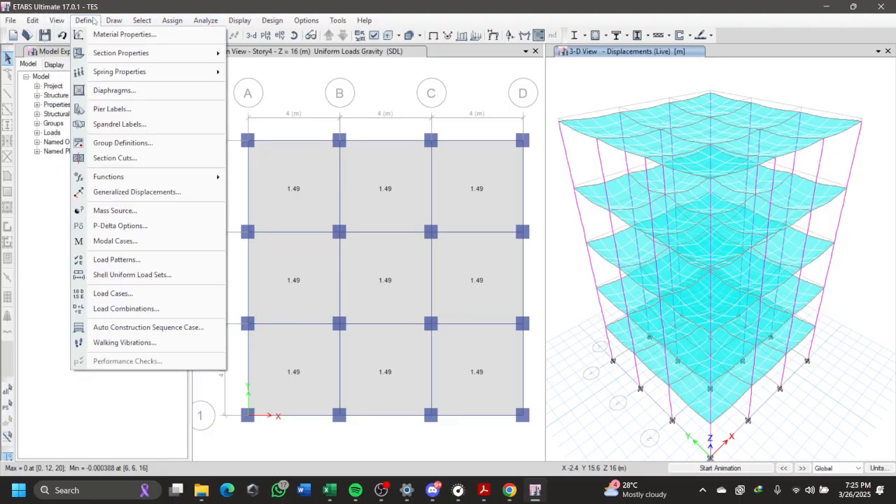
left_click(11, 21)
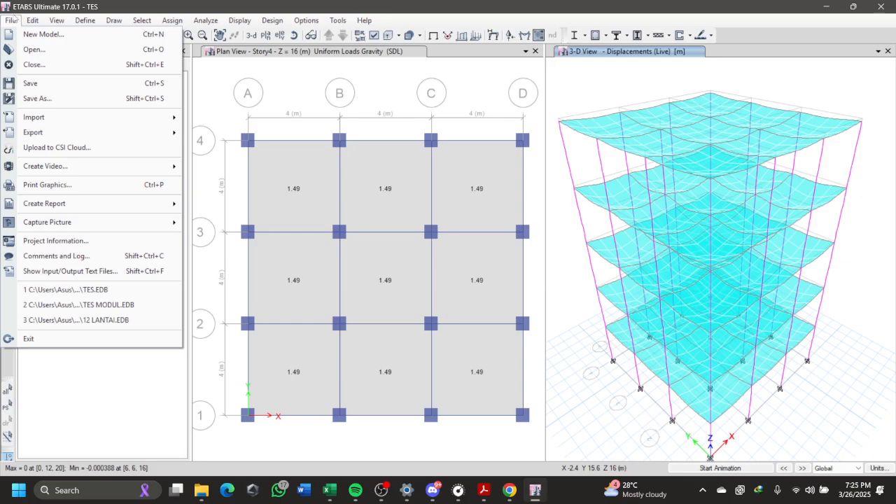
left_click(10, 20)
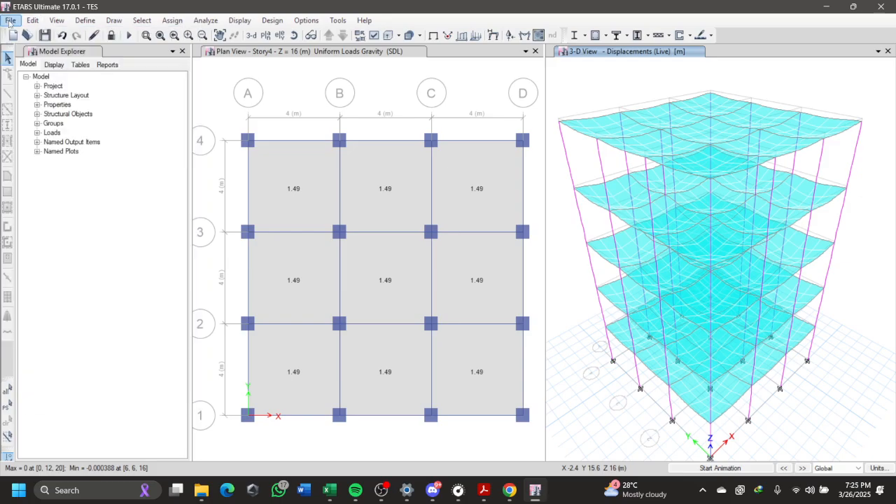
left_click(10, 20)
left_click(11, 20)
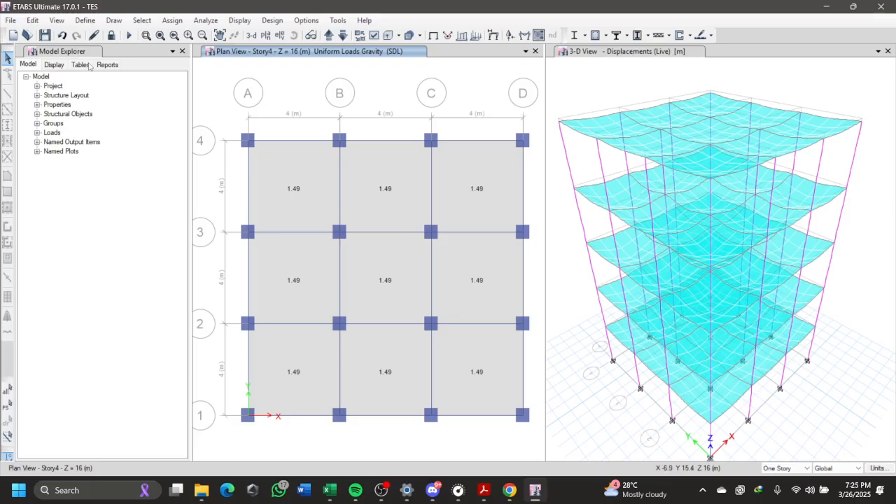
Open the table chooser and expand the Analysis and Results groups, following the table path in the PDF module
left_click(82, 65)
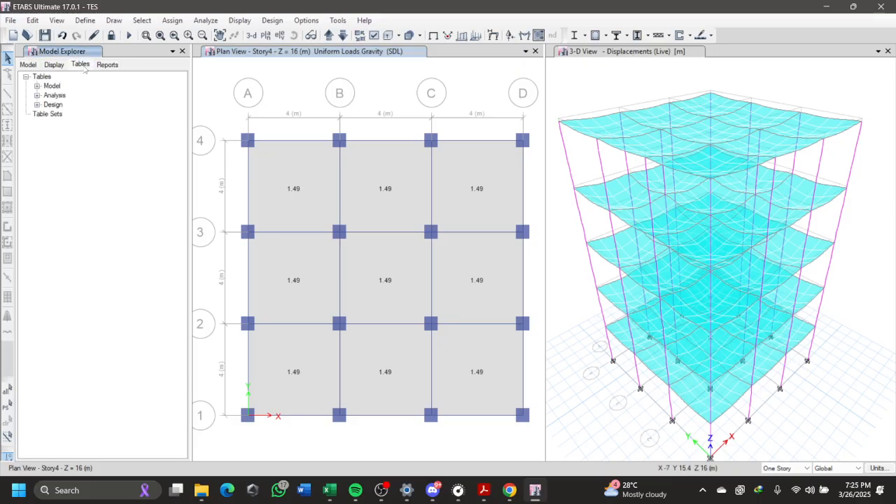
key("ctrl+t")
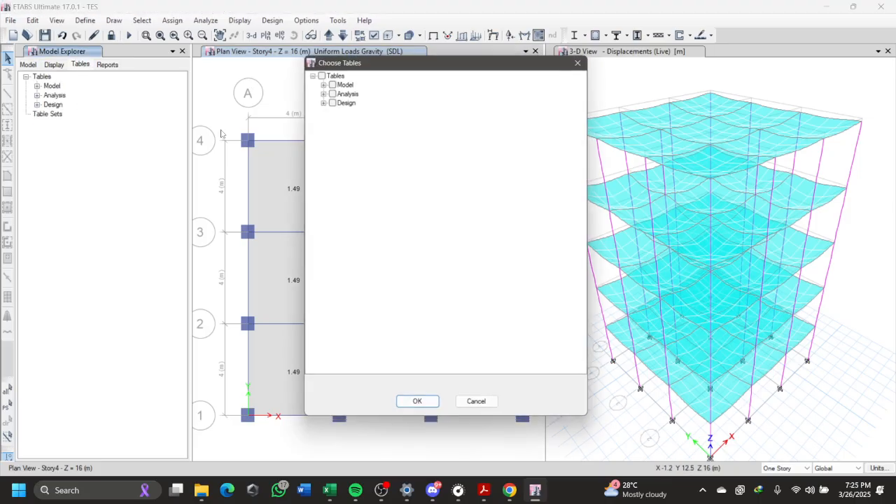
key("alt+Tab")
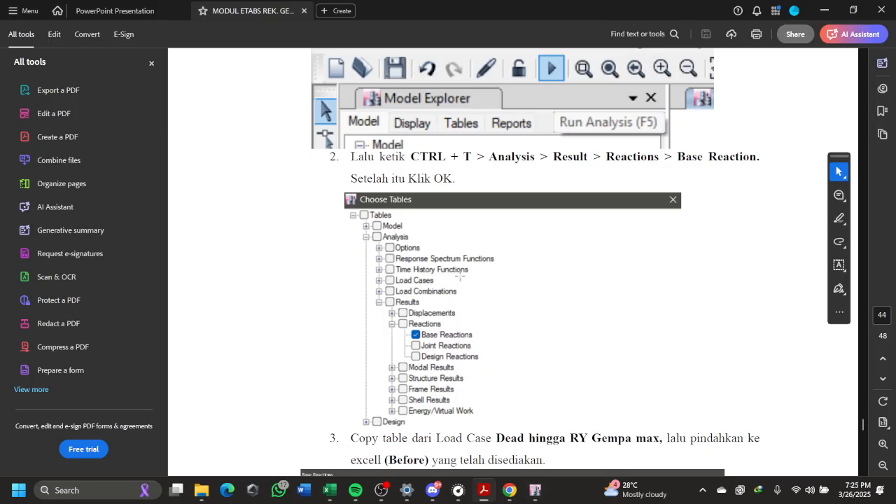
key("alt+Tab")
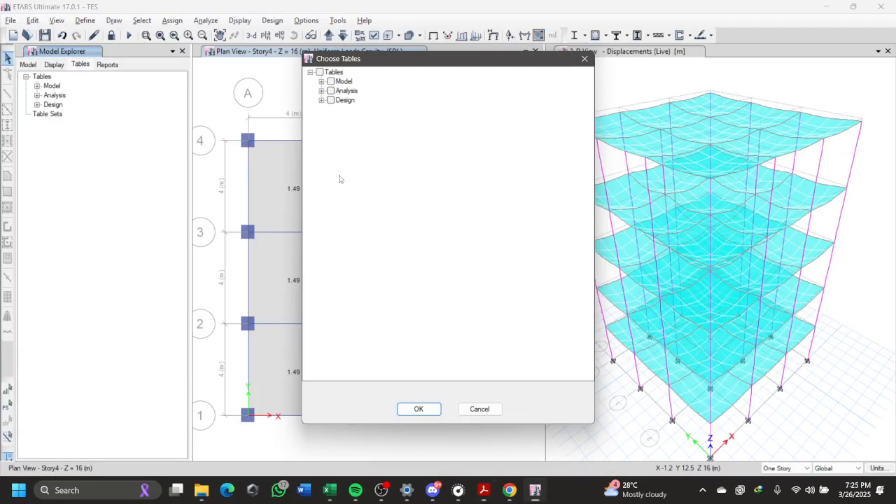
left_click(322, 91)
key("alt+Tab")
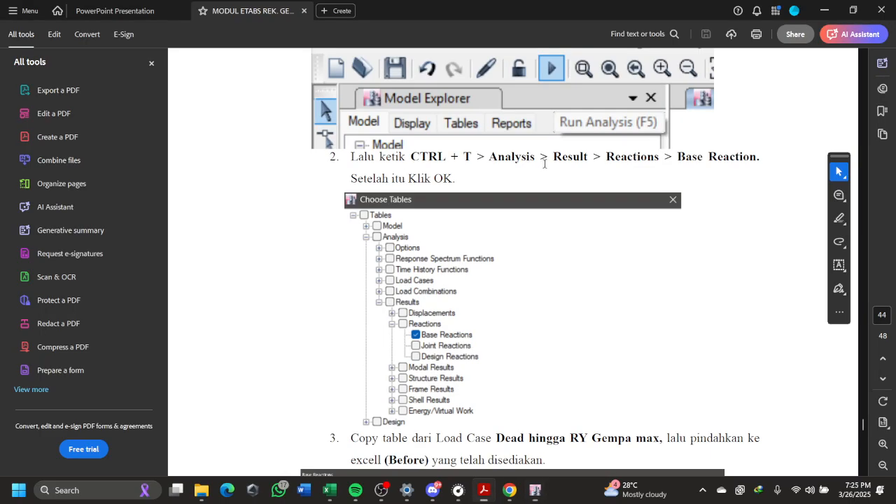
key("alt+Tab")
left_click(333, 146)
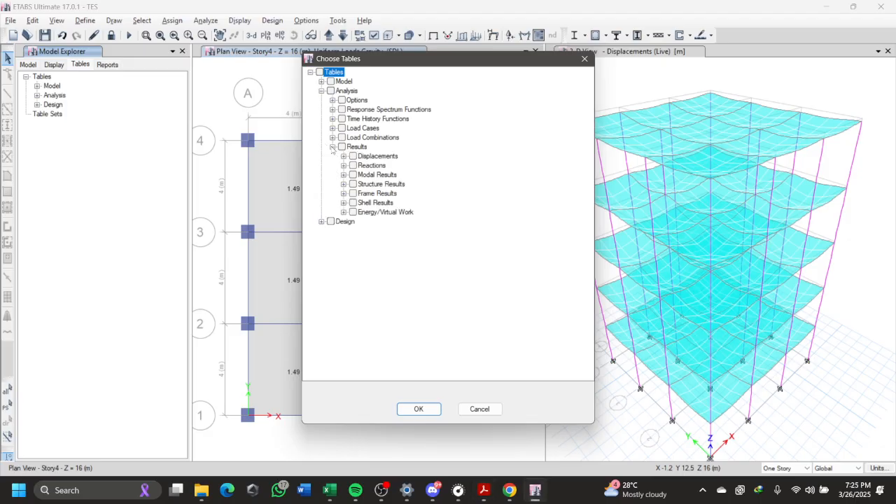
Select only Base Reactions under Reactions, checking against the PDF module, and display the table
key("alt+Tab")
key("alt+Tab")
key("alt+Tab")
key("alt+Tab")
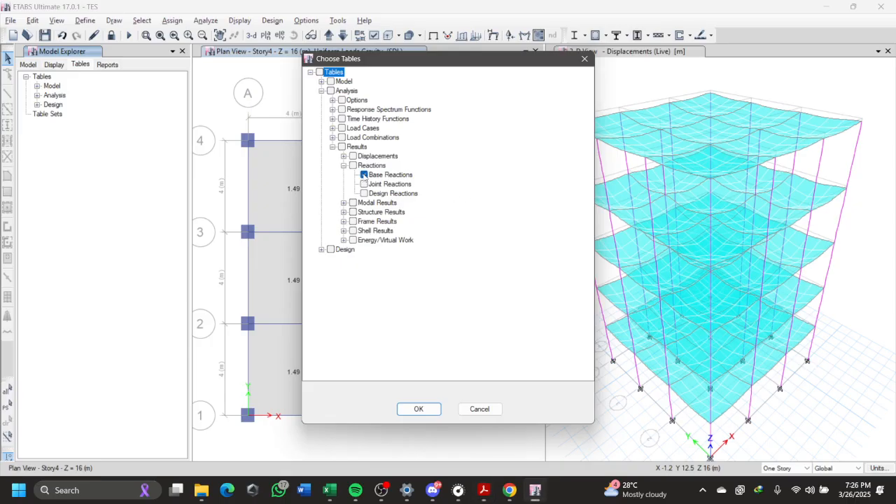
left_click(419, 409)
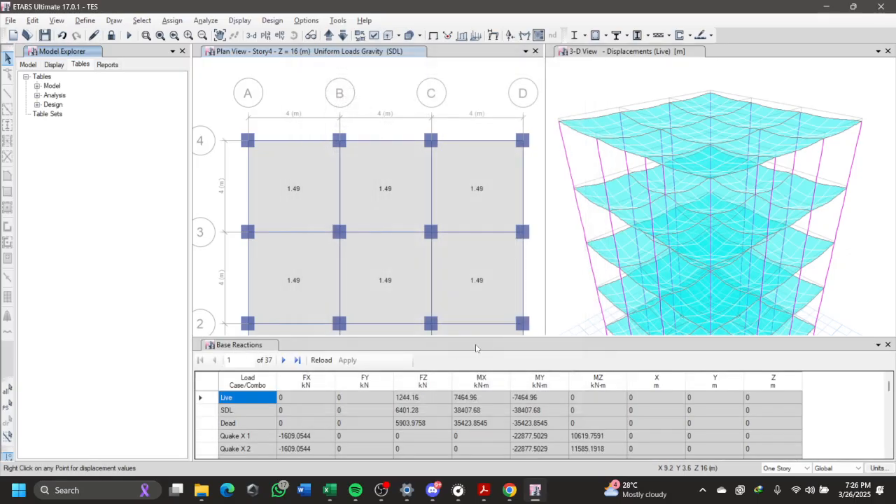
Undock the Base Reactions table and enlarge it over the model views to show more load case rows
left_click_drag(483, 345, 445, 170)
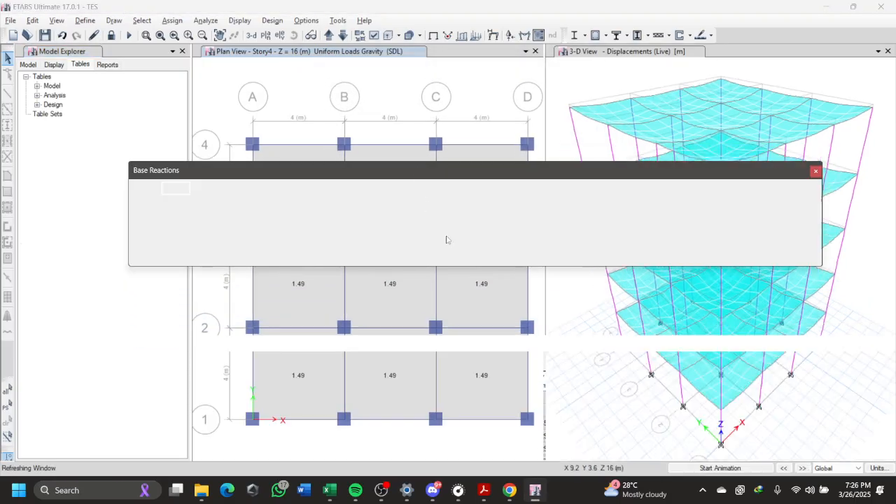
left_click_drag(448, 270, 448, 411)
left_click_drag(464, 175, 476, 124)
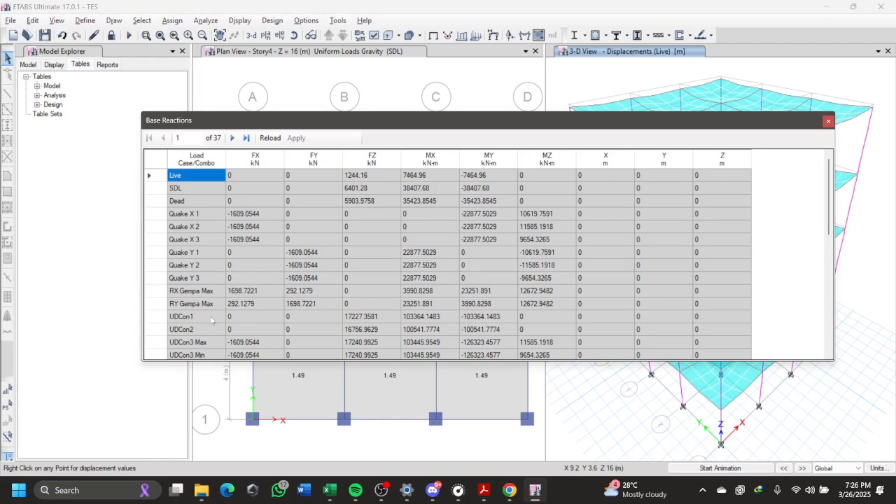
Switch to the KONTROL SIMPANGAN workbook and fill output case cells B7:B17 of the BEFORE table with light green
key("alt+Tab")
key("alt+Tab")
key("alt+Tab")
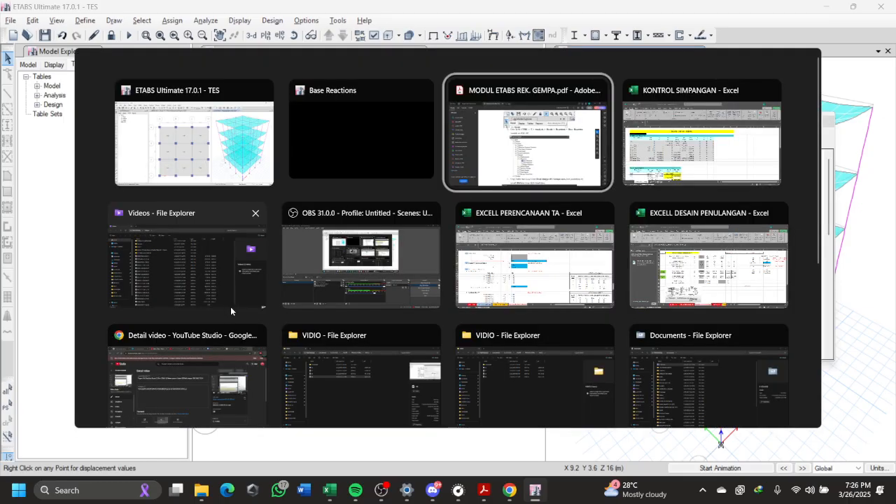
left_click_drag(56, 224, 81, 334)
left_click(172, 78)
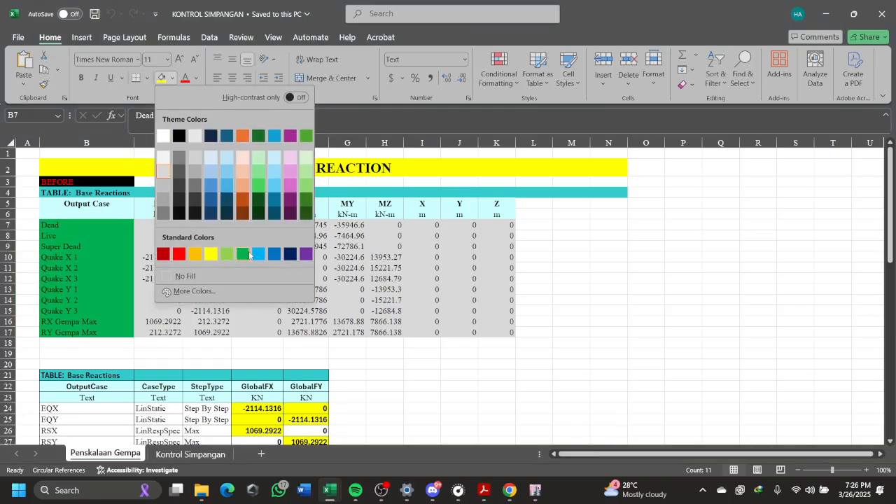
left_click(227, 253)
left_click(247, 362)
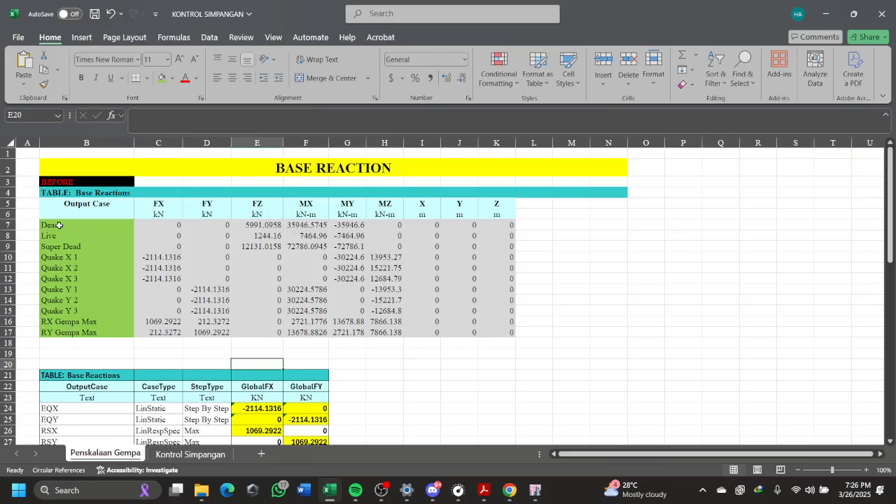
Check the target range C7:K17, then copy the Live through RY Gempa Max rows of the Base Reactions table in ETABS
left_click(154, 224)
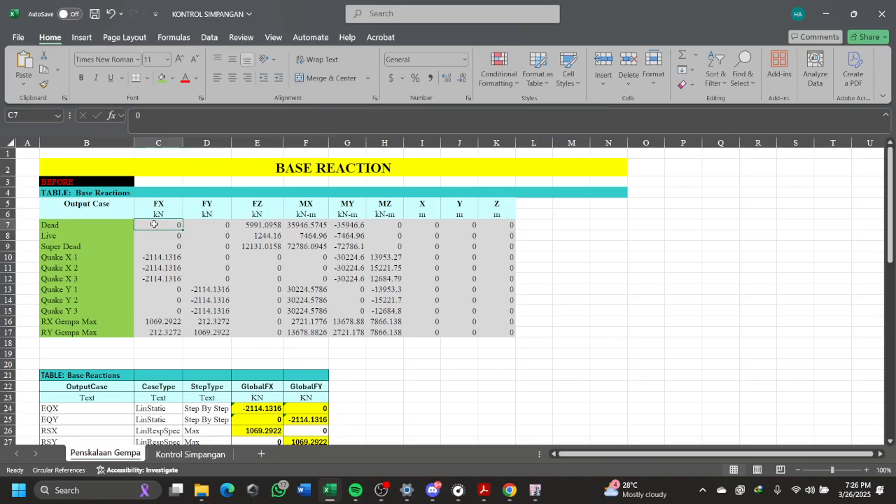
left_click(509, 331)
key("alt+Tab")
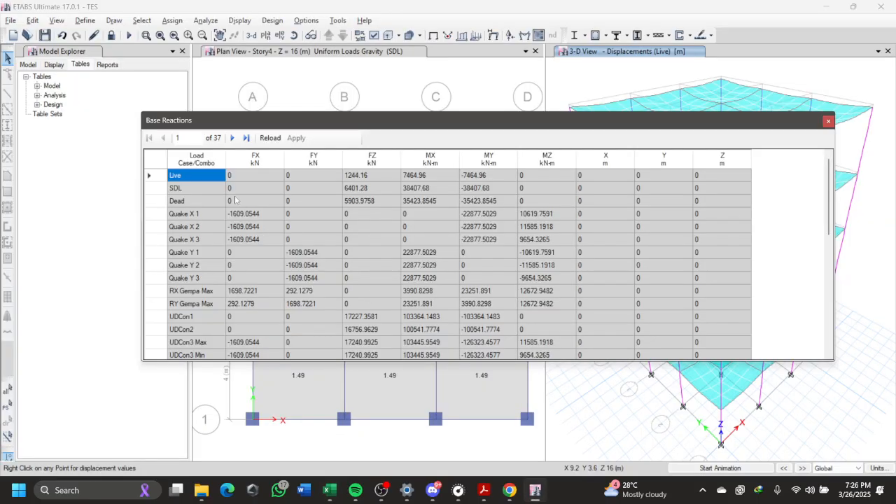
key("alt+Tab")
key("alt+Tab")
left_click(262, 201)
left_click(213, 179)
left_click_drag(213, 180, 714, 305)
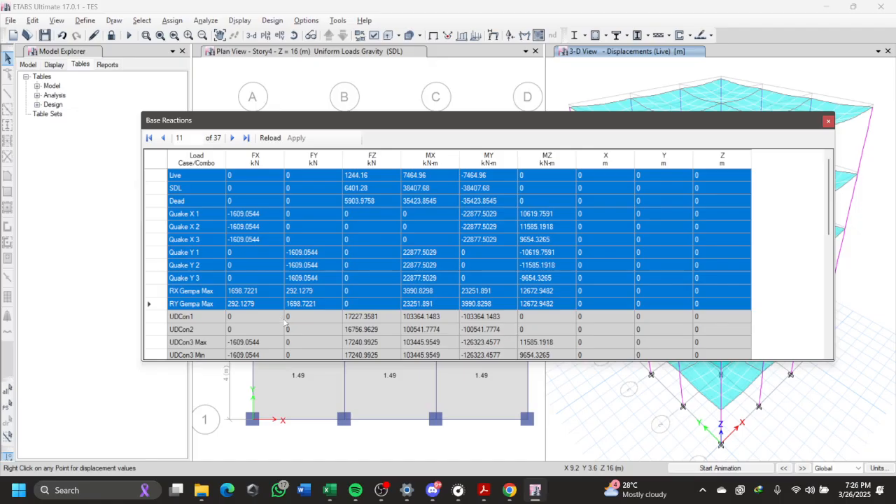
right_click(280, 262)
left_click(313, 265)
Paste the copied base reactions into the BEFORE table at B7 in Excel, keeping the sheet's own formatting
key("alt+Tab")
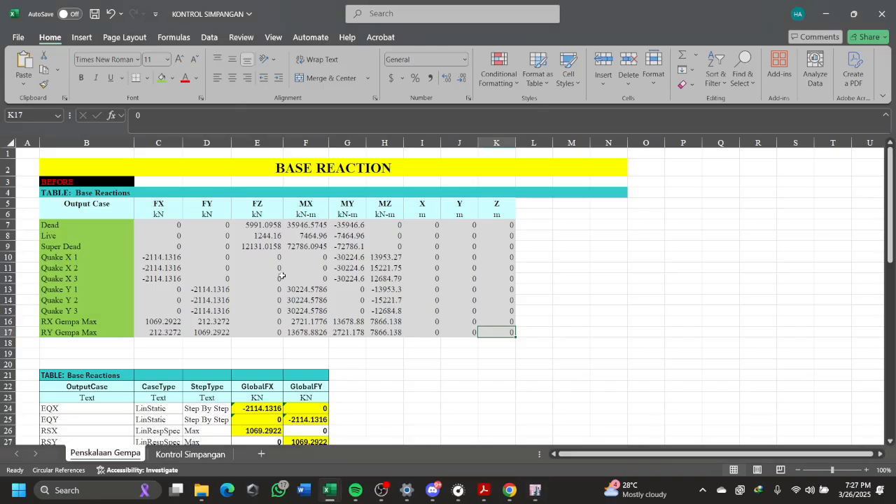
left_click(95, 224)
key("ctrl+v")
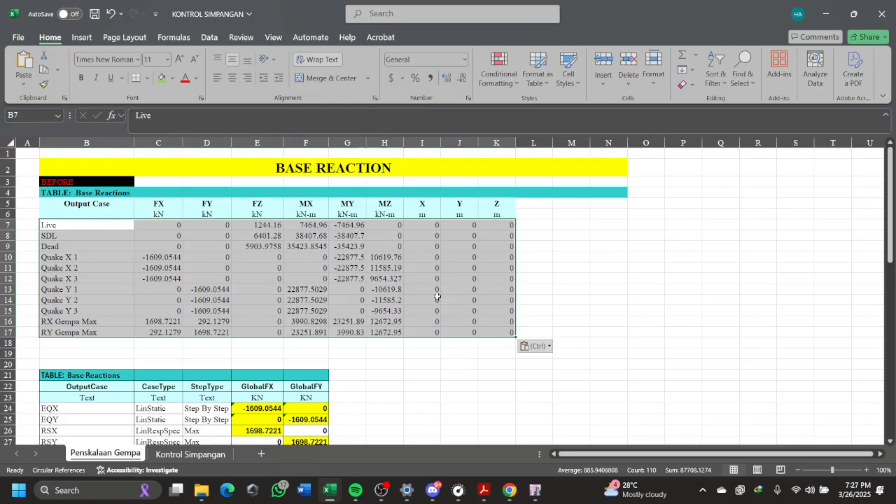
left_click(536, 346)
left_click(537, 375)
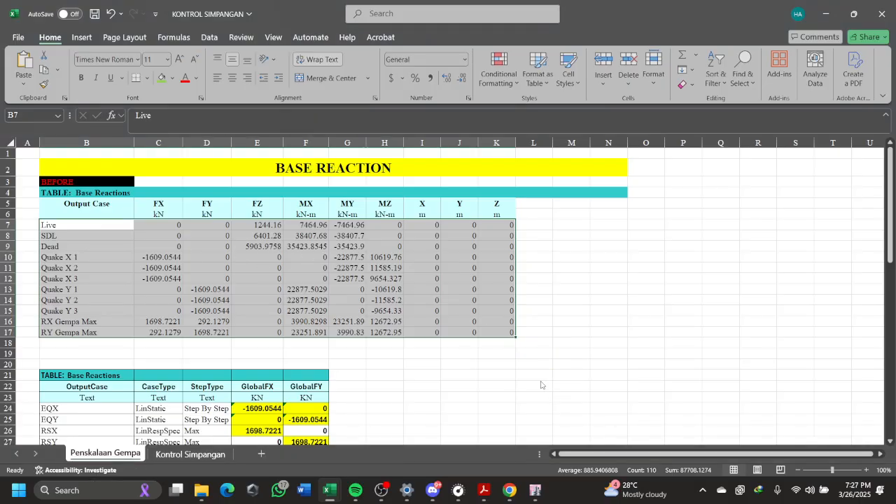
Examine the pasted base reactions and the Dinamik versus 100% statik comparison for GEMPA X and GEMPA Y
scroll(392, 332, "down", 1)
left_click(451, 332)
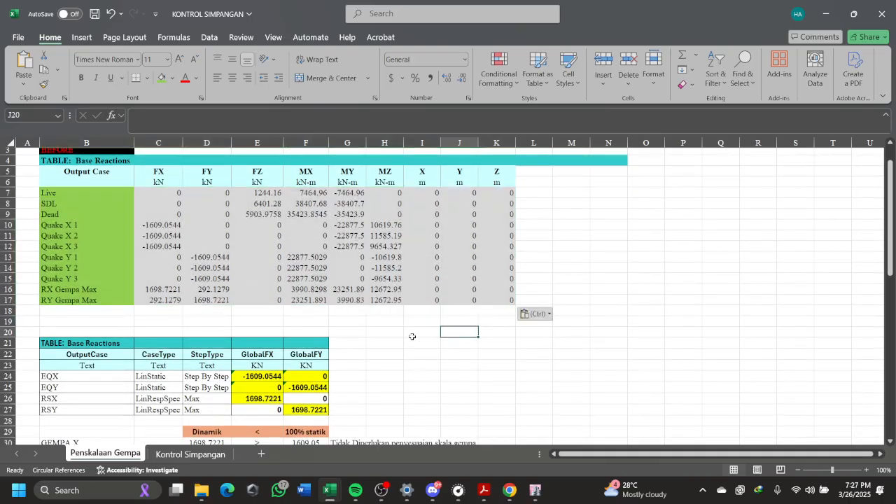
scroll(413, 332, "down", 2)
left_click(422, 344)
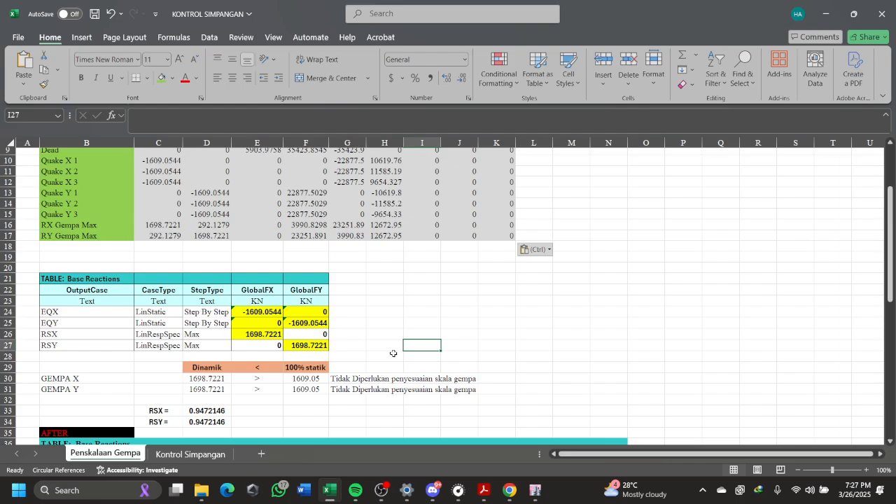
scroll(393, 353, "up", 3)
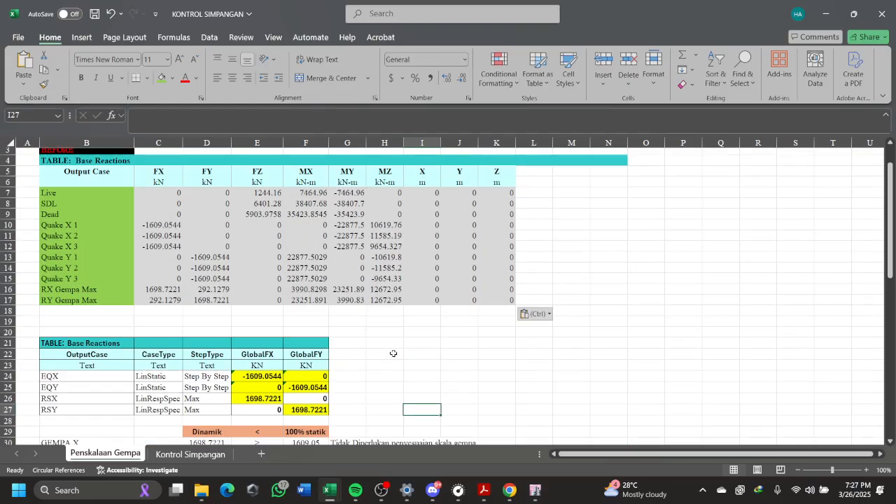
scroll(327, 343, "down", 1)
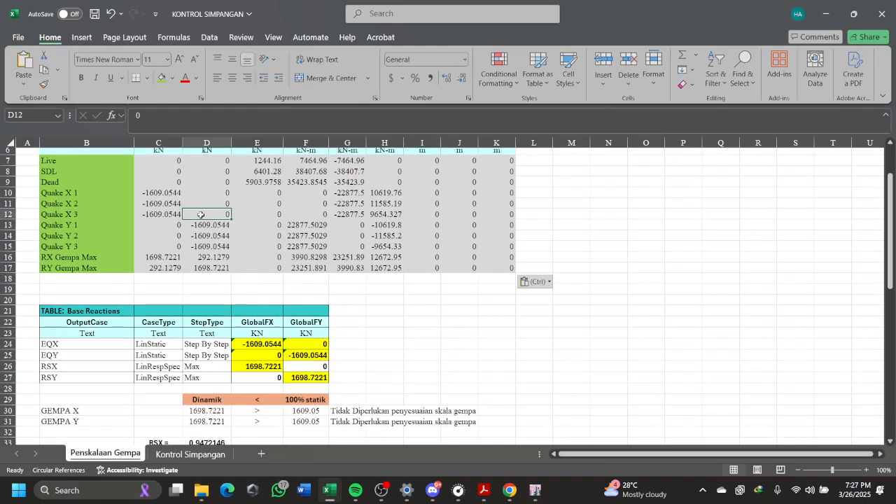
left_click(147, 201)
scroll(238, 290, "up", 1)
left_click_drag(156, 231, 156, 228)
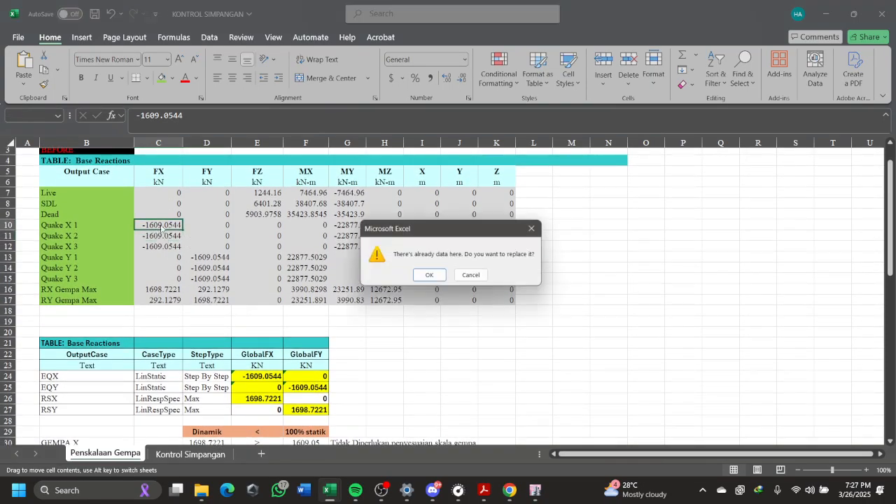
key("Escape")
left_click(157, 223)
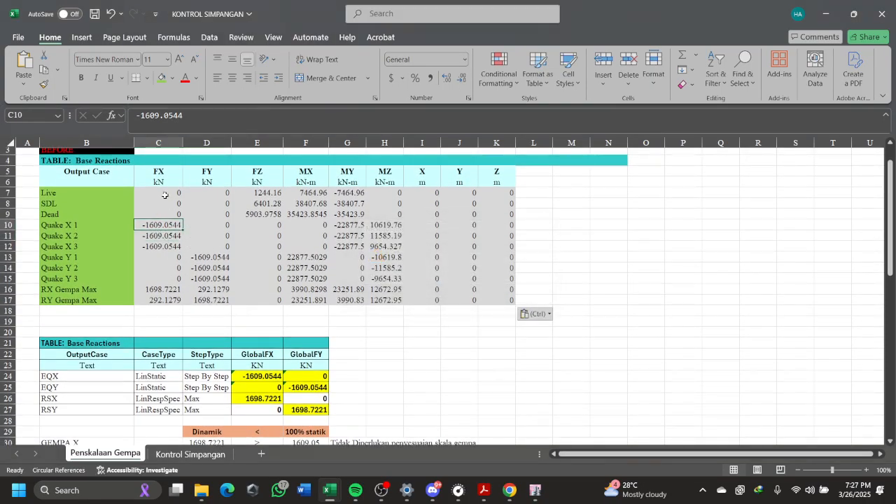
Cross-check the RX Gempa Max FX and FY reactions in the ETABS table against the scaling tables in the workbook
left_click(161, 194)
scroll(348, 317, "down", 3)
scroll(343, 322, "down", 1)
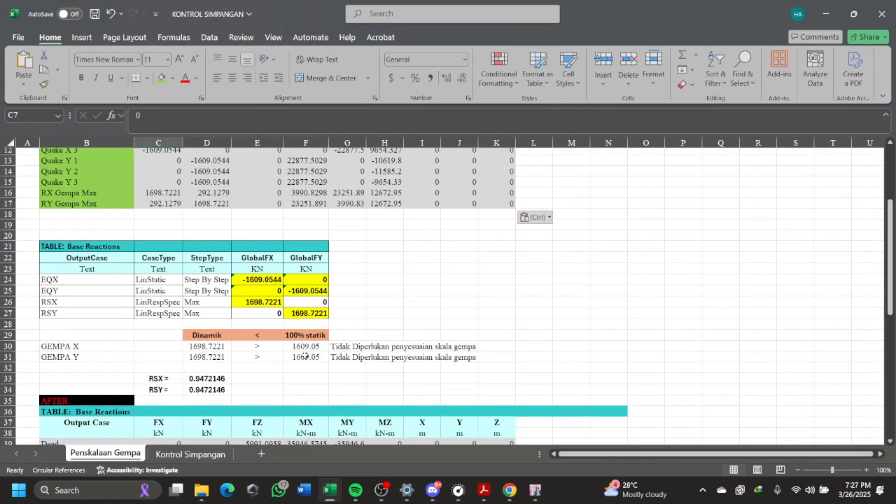
scroll(338, 336, "up", 3)
key("alt+Tab")
left_click(311, 294)
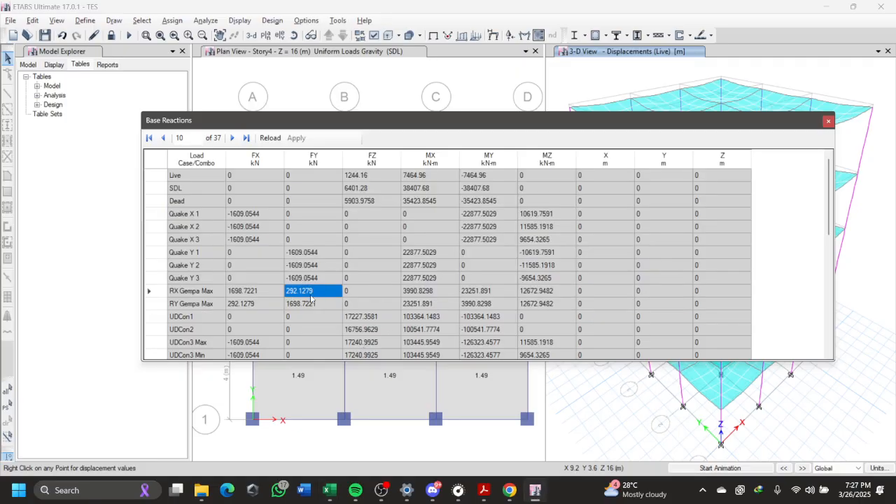
left_click(267, 291)
key("alt+Tab")
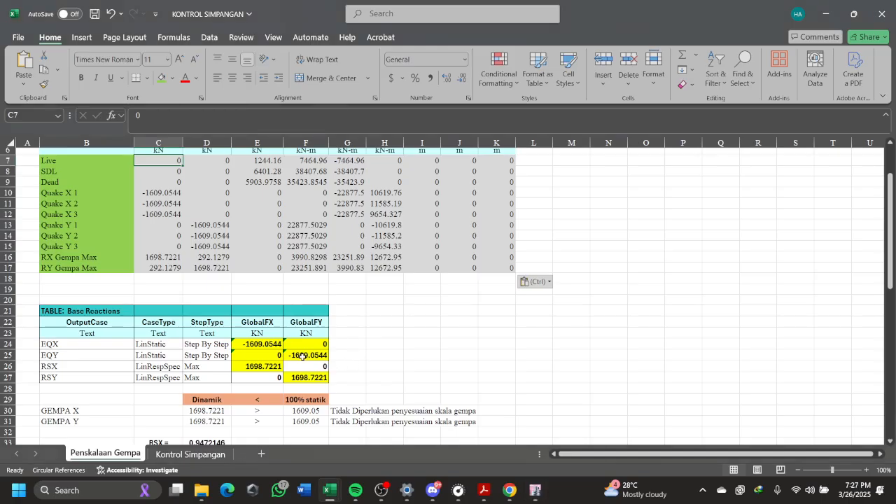
Examine the GEMPA X comparison formulas: the IF condition in G30, the Dinamik value in D30 and the 100% statik value in F30
scroll(360, 369, "down", 1)
left_click(229, 376)
left_click(324, 376)
left_click(342, 378)
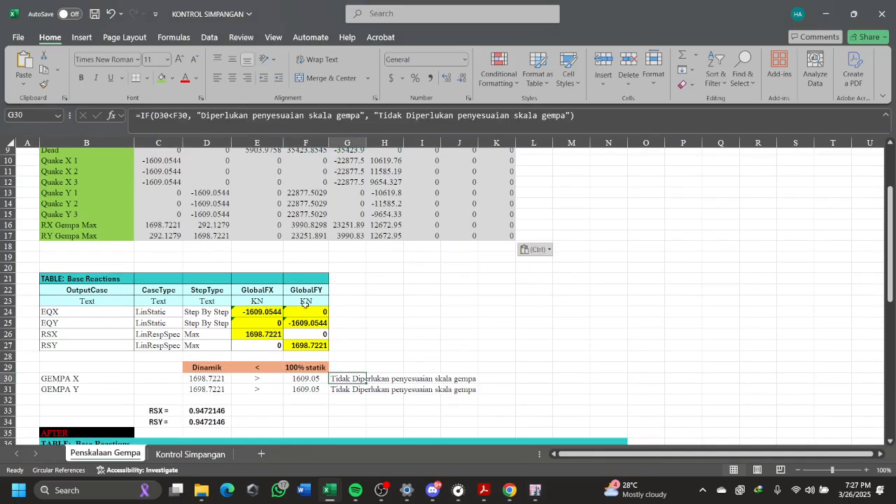
left_click(306, 116)
key("Escape")
left_click(409, 358)
scroll(259, 359, "down", 1)
left_click(212, 348)
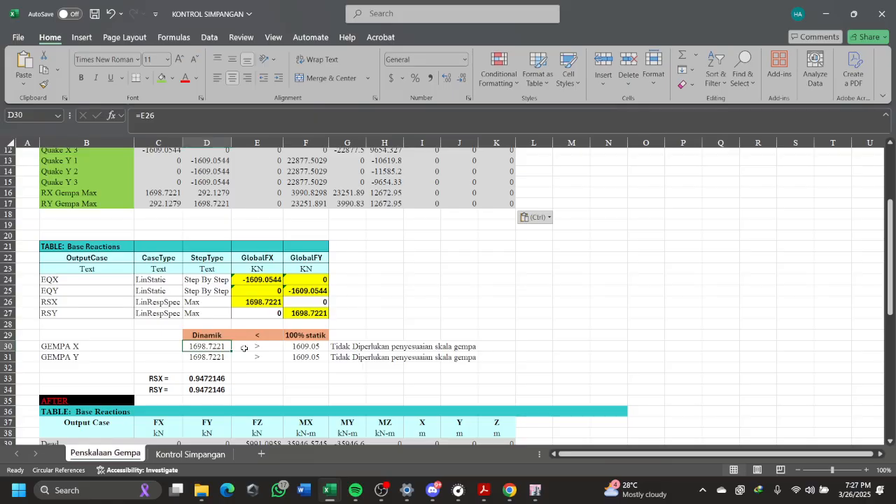
key("Right")
key("Right")
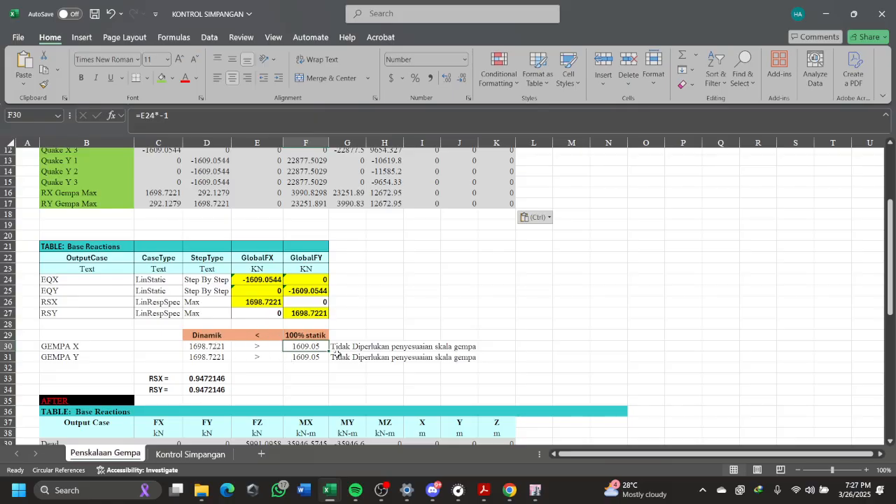
Review the G30 condition and the RSX ratio formula in D33, cross-checking them with the Base Reactions table in ETABS
scroll(375, 348, "down", 8)
scroll(375, 348, "up", 5)
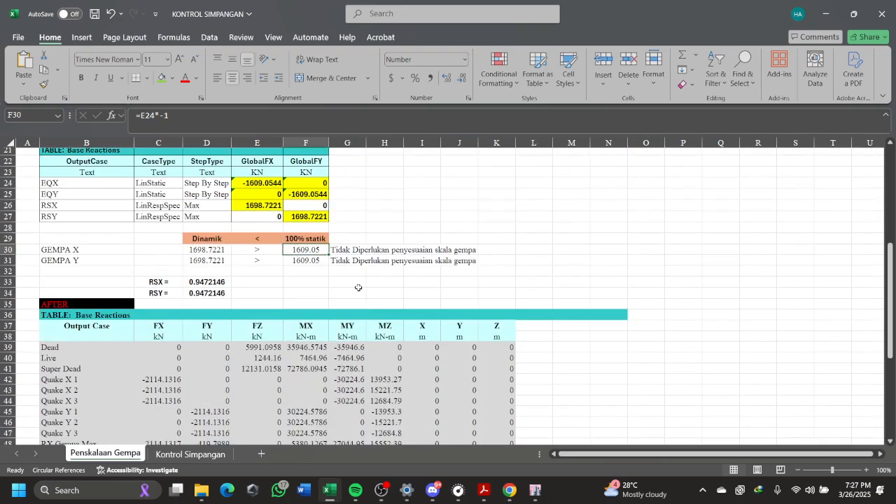
left_click(351, 251)
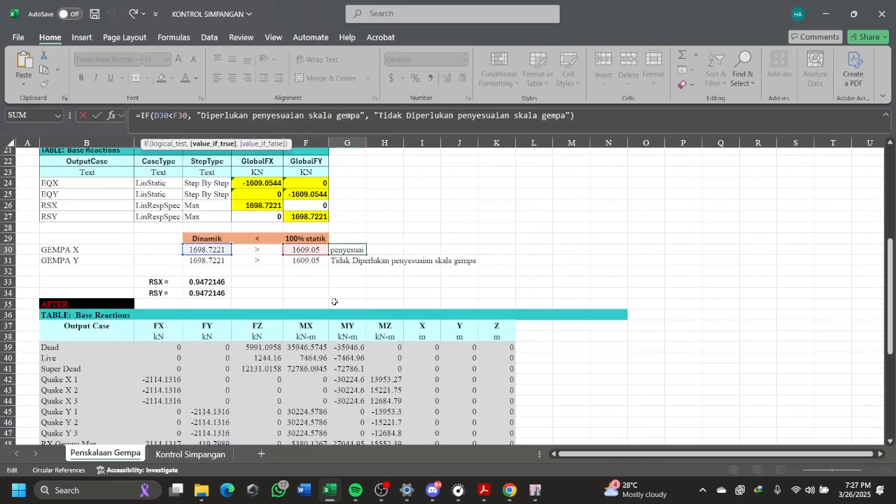
key("alt+Tab")
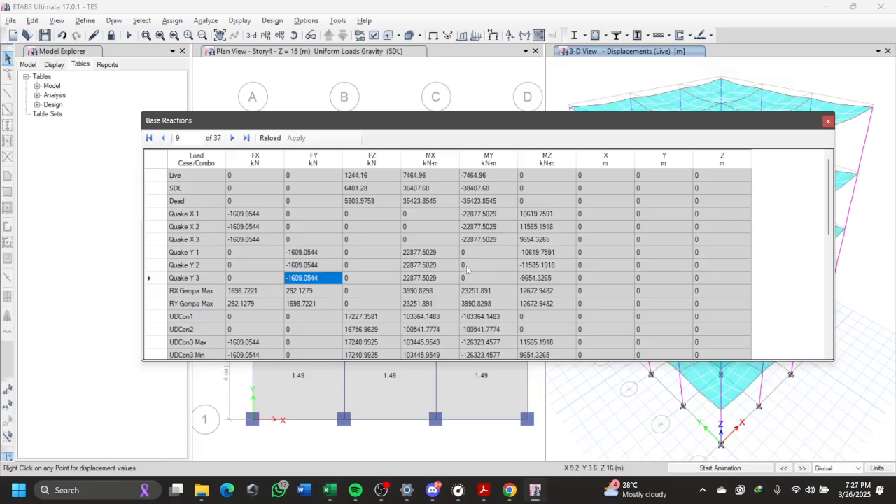
key("alt+Tab")
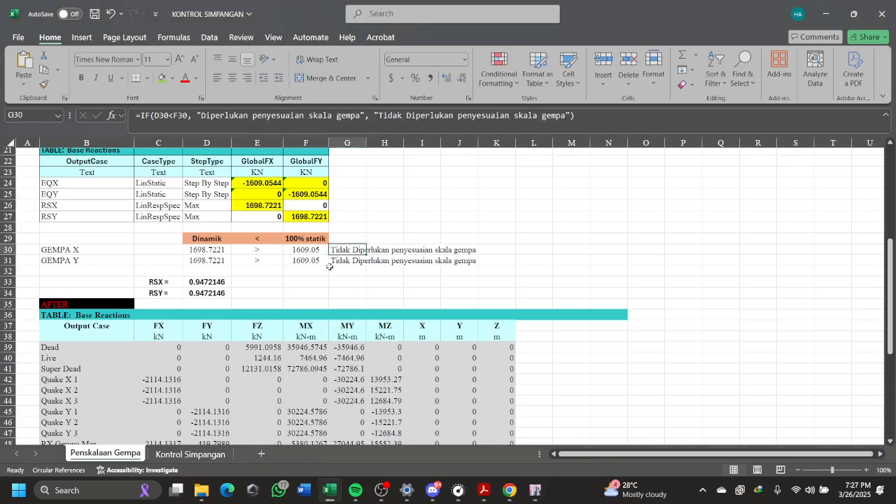
left_click(206, 249)
scroll(257, 290, "up", 1)
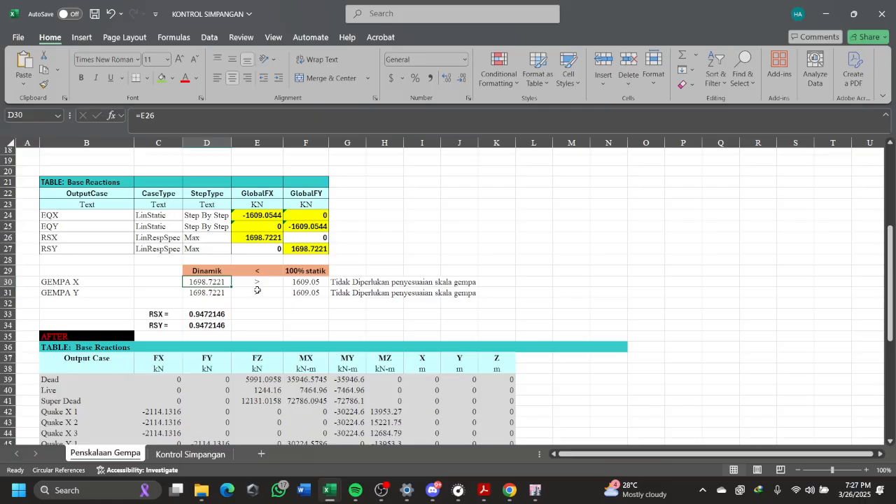
left_click(189, 313)
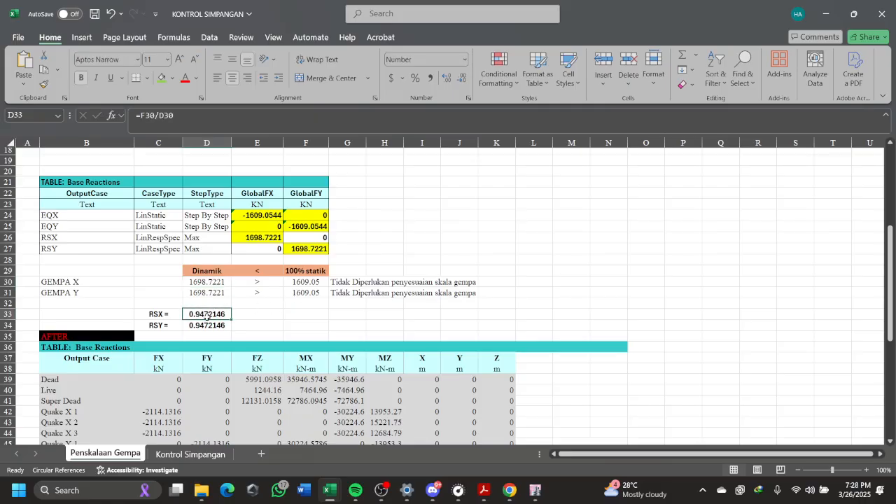
key("alt+Tab")
key("alt+Tab")
key("alt+Tab")
key("alt+Tab")
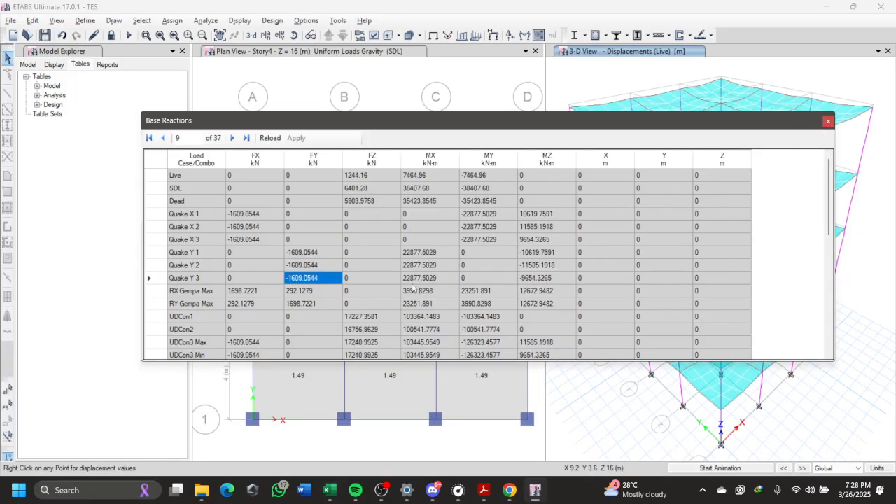
key("alt+Tab")
left_click(256, 324)
left_click(207, 315)
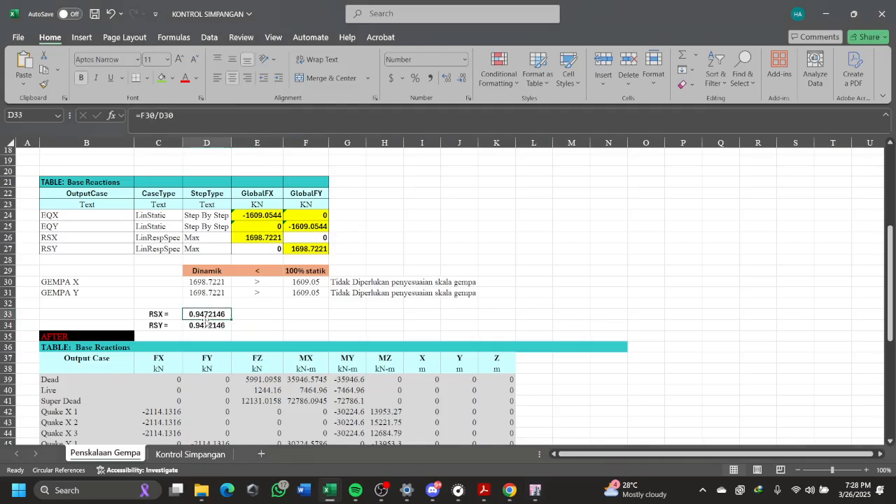
Switch to ETABS, close the Base Reactions table and unlock the model, deleting its analysis results
key("alt+Tab")
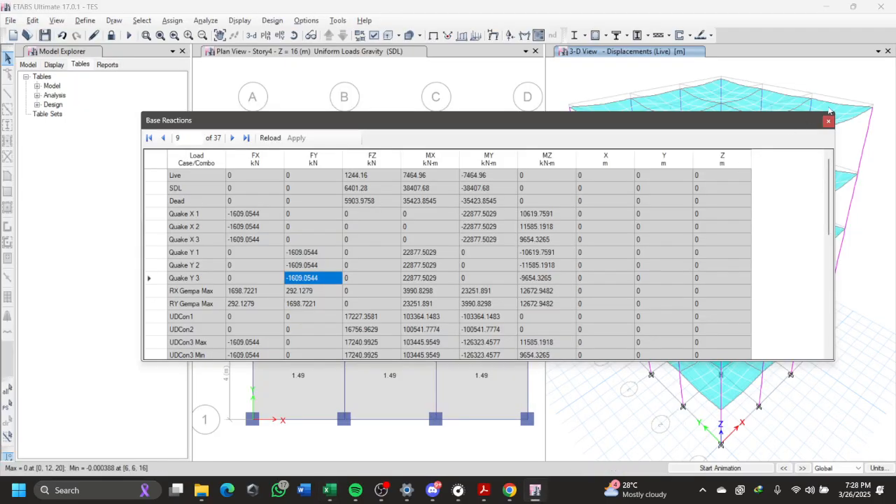
left_click(827, 123)
key("alt+Tab")
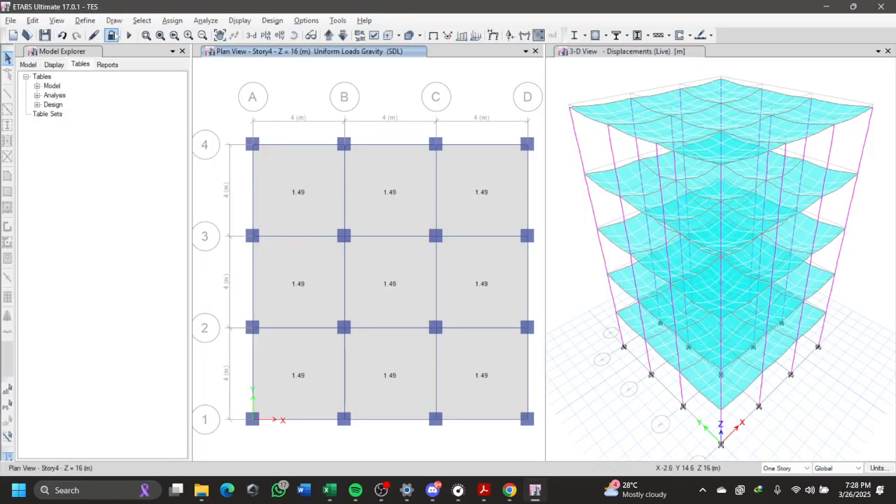
left_click(112, 35)
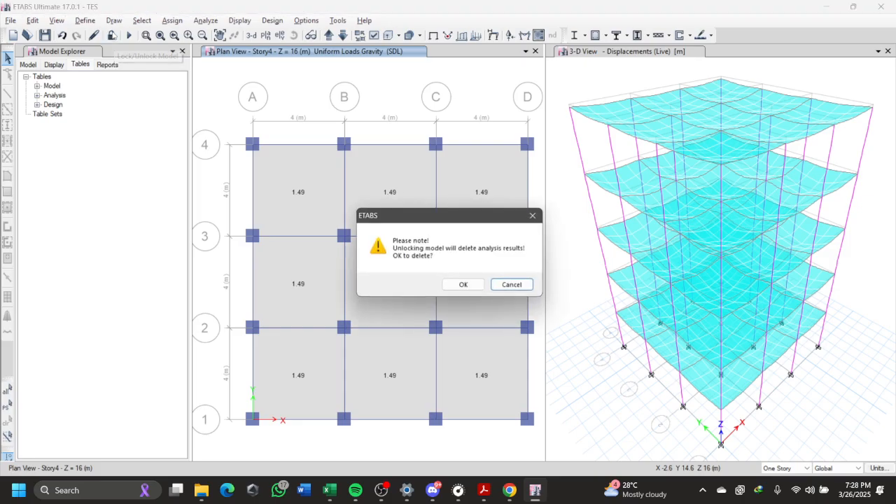
left_click(462, 283)
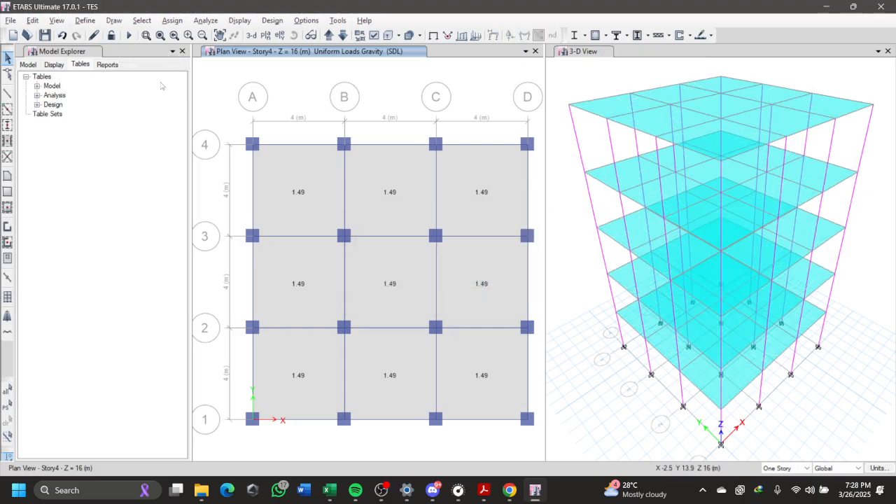
Open the load case definitions, select RX Gempa, and copy the RSX factor from D33 of the Excel sheet
left_click(83, 21)
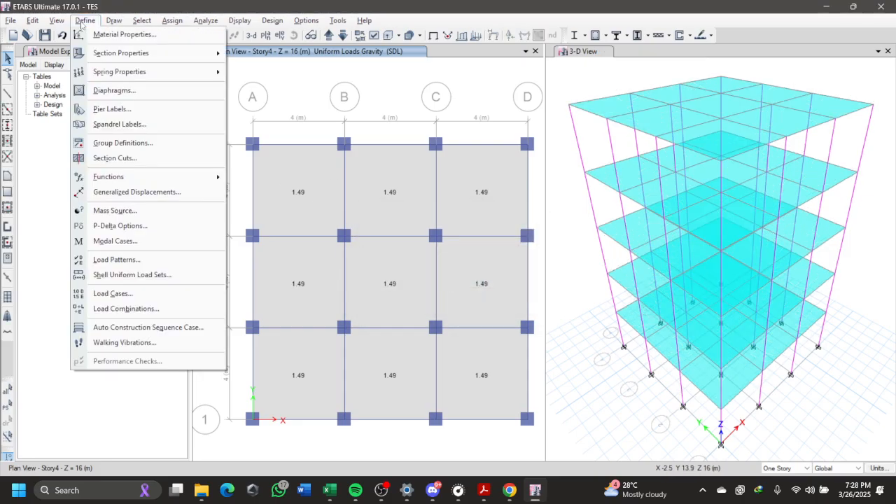
left_click(112, 293)
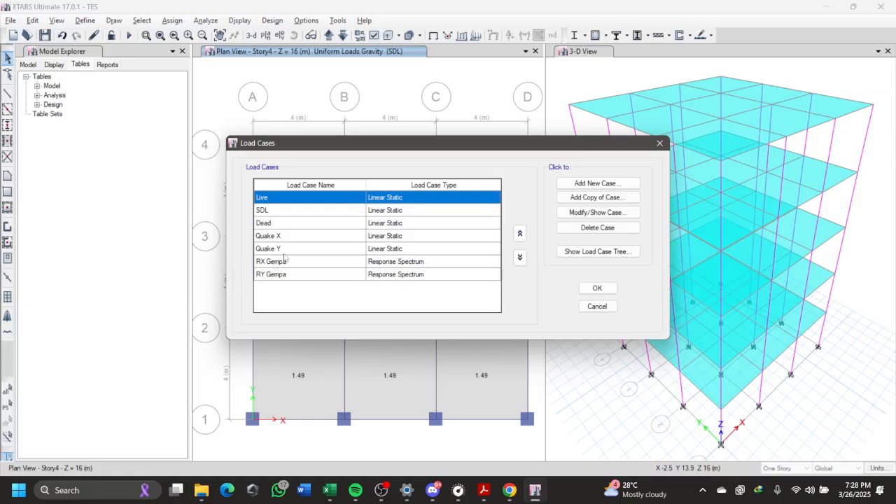
left_click(302, 266)
left_click(307, 276)
left_click(312, 264)
key("alt+Tab")
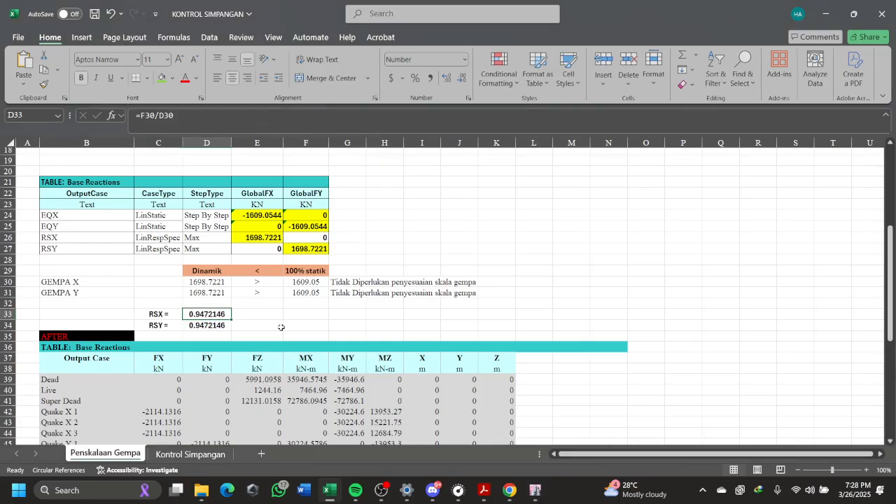
key("ctrl+c")
key("alt+Tab")
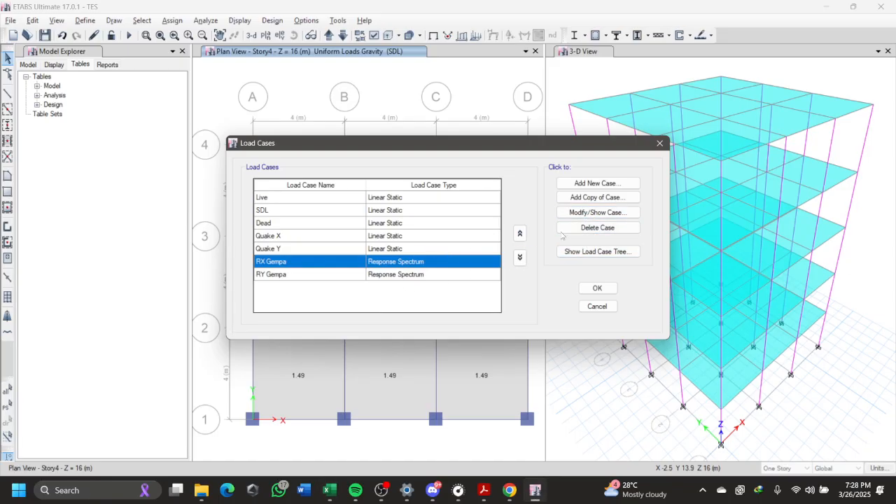
Set the U1 scale factor of the RX Gempa load case to 1.2258*0.9472146 and accept the case
left_click(592, 212)
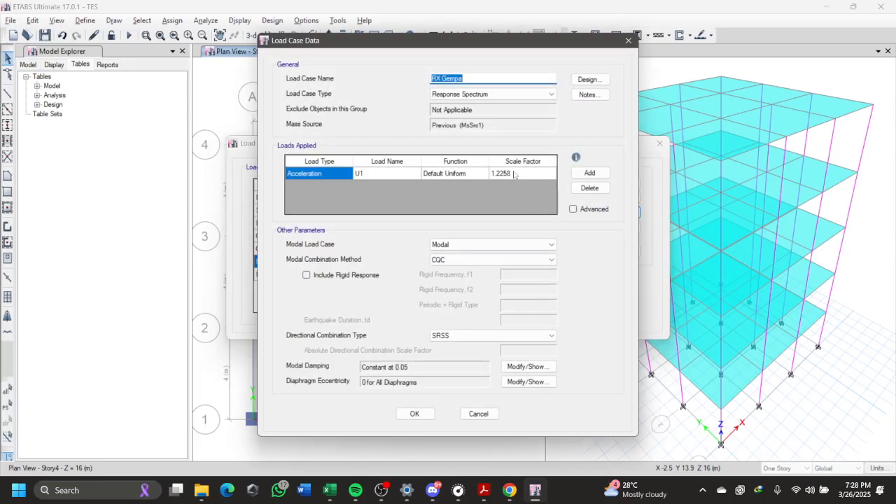
left_click(517, 174)
left_click(516, 174)
left_click(517, 175)
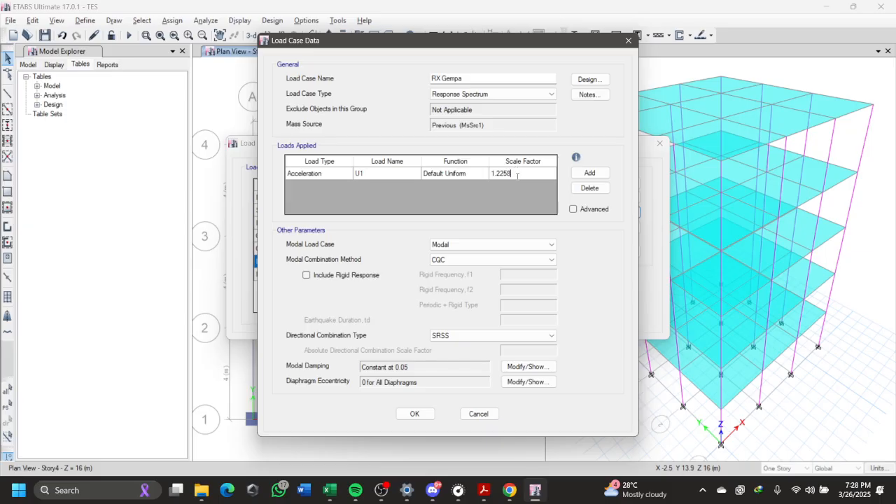
key("ctrl+v")
key("ctrl+v")
key("alt+Tab")
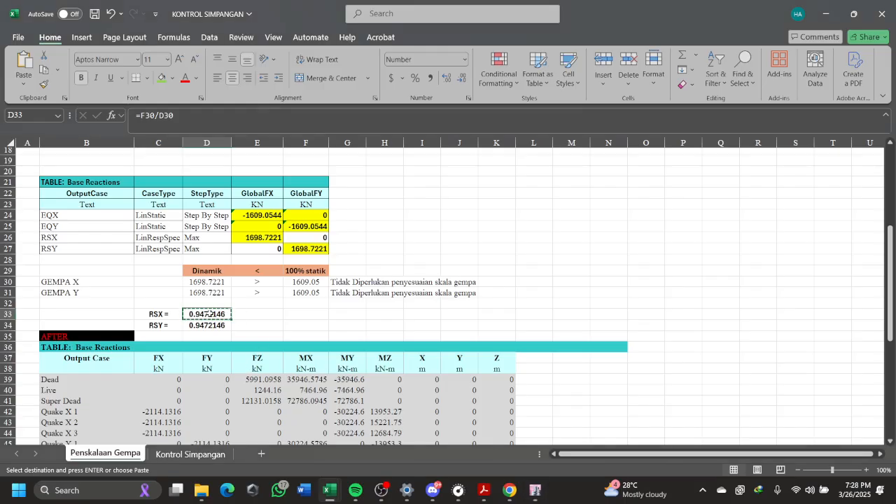
key("alt+Tab")
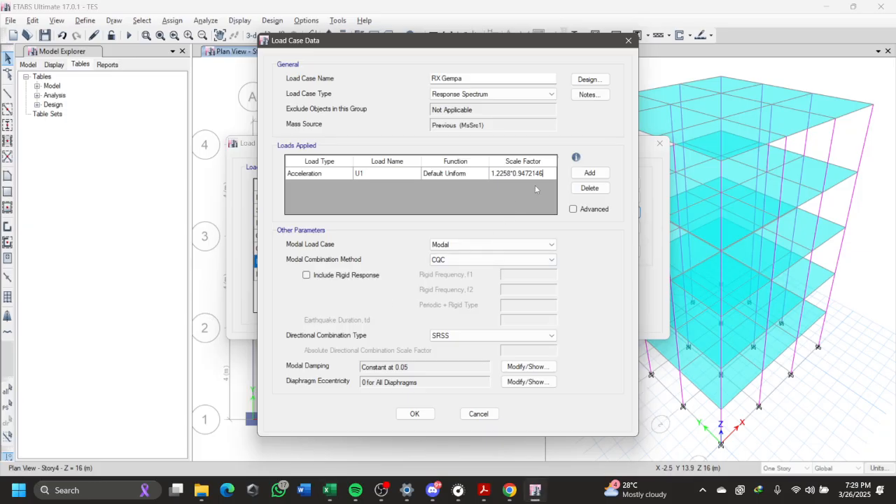
key("Return")
left_click(419, 409)
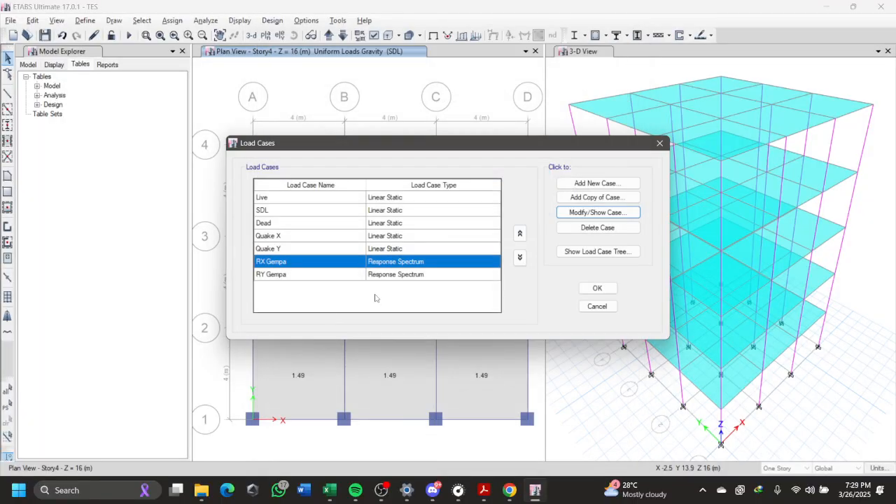
Copy the RSY factor from D34 of the Penskalaan Gempa sheet in Excel and return to the ETABS load cases
key("alt+Tab")
key("Escape")
left_click(217, 326)
key("ctrl+c")
key("alt+Tab")
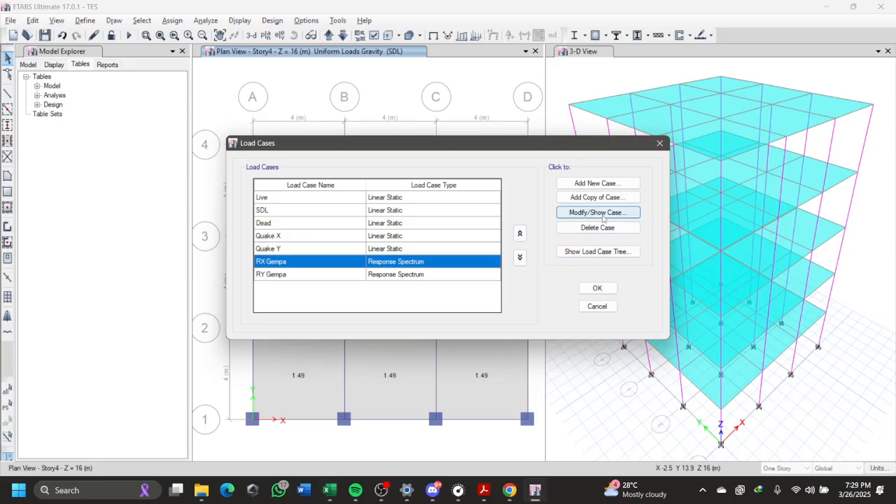
Multiply the U2 scale factor of the RY Gempa load case by the copied factor to make it 1.1611, and accept the load cases
left_click(432, 274)
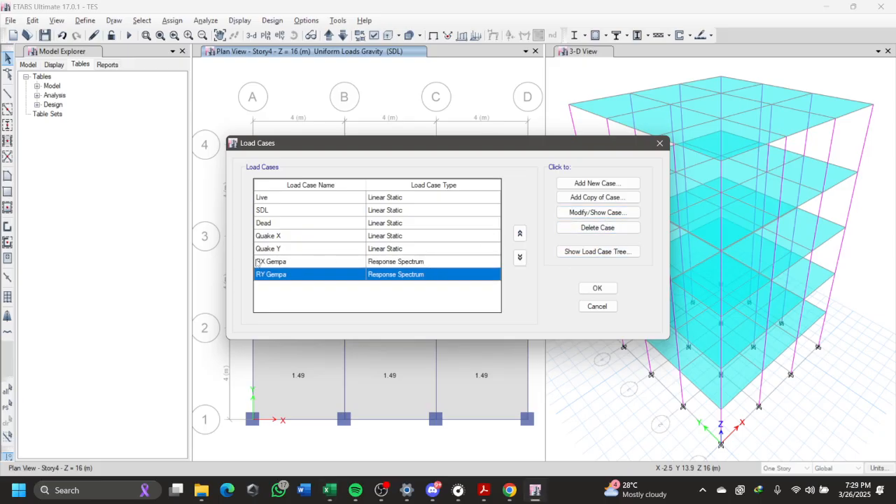
left_click(597, 212)
left_click(515, 176)
left_click(518, 173)
left_click(521, 172)
type("*")
key("ctrl+v")
key("Return")
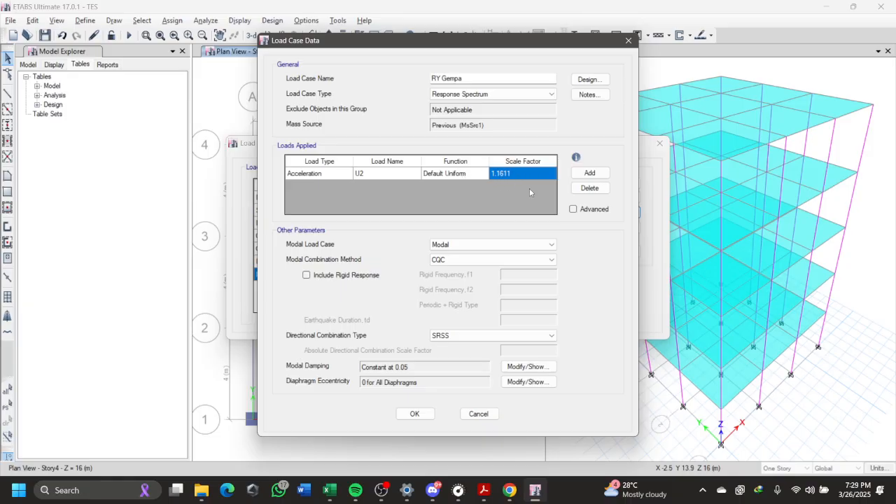
left_click(415, 413)
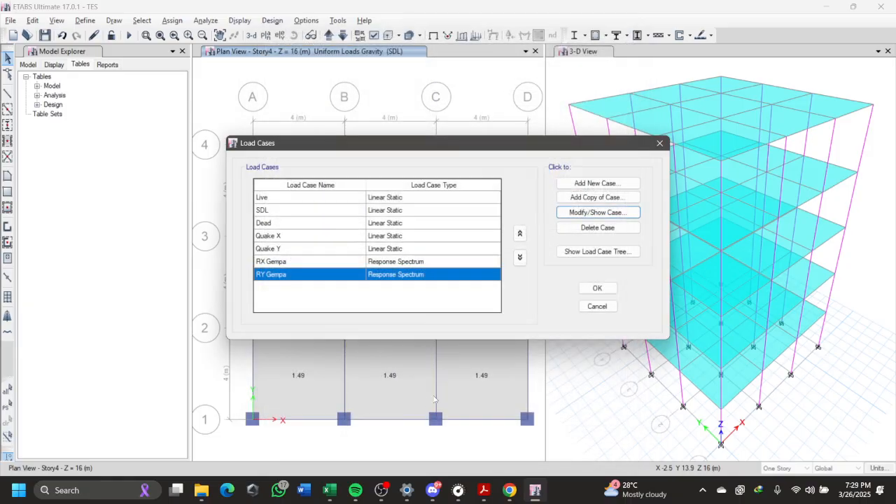
left_click(595, 288)
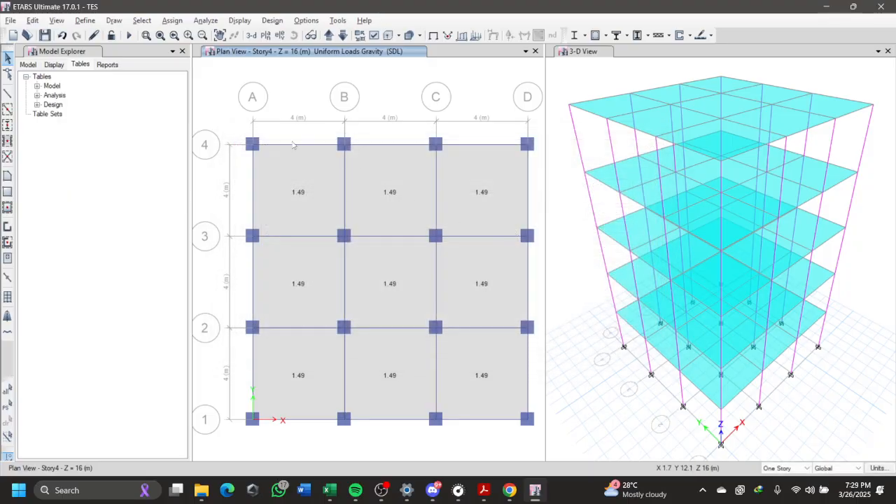
Rerun the analysis with the scaled response spectrum cases and display the Base Reactions table
left_click(128, 35)
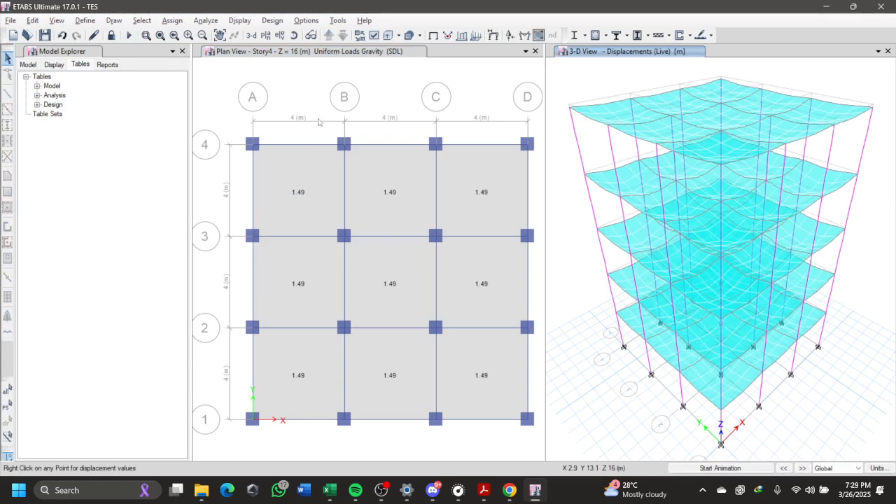
key("ctrl+t")
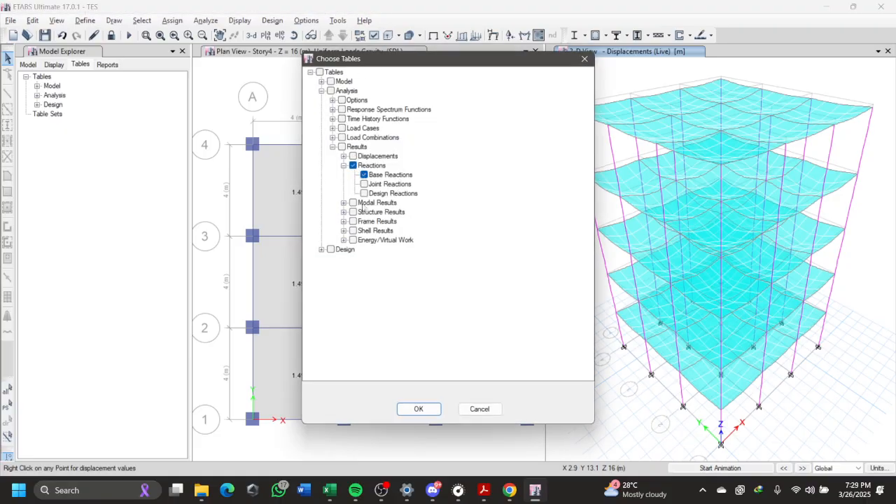
left_click(419, 408)
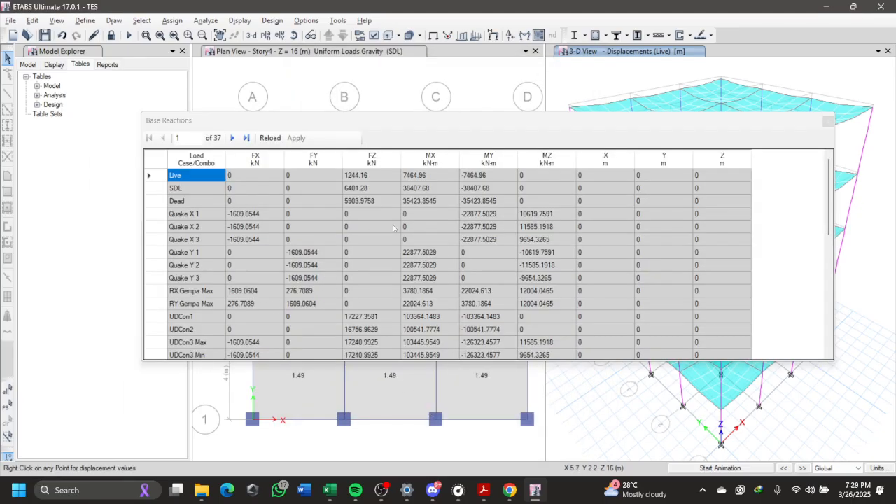
Copy the Base Reactions rows from Live through RY Gempa Max, all columns, and switch to the Excel workbook
left_click(430, 240)
left_click_drag(199, 180, 699, 304)
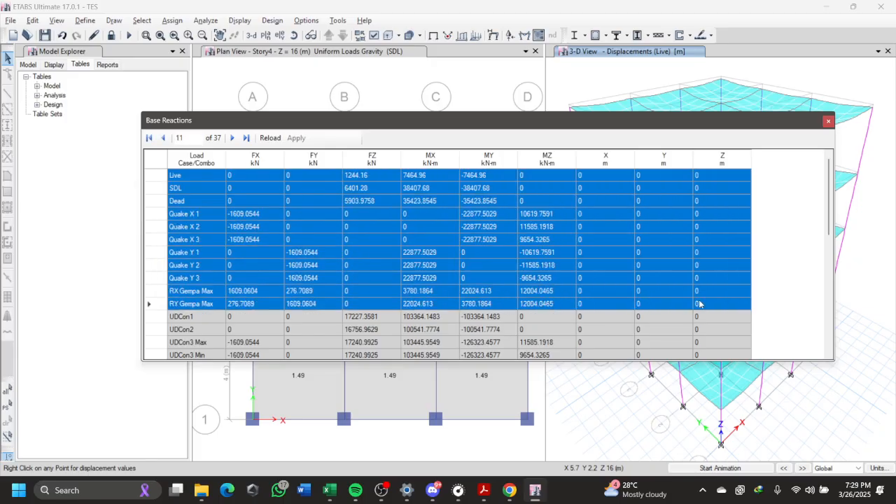
key("alt+Tab")
Paste the copied reactions into the AFTER table of Penskalaan Gempa from B39, matching the destination formatting
scroll(317, 290, "down", 7)
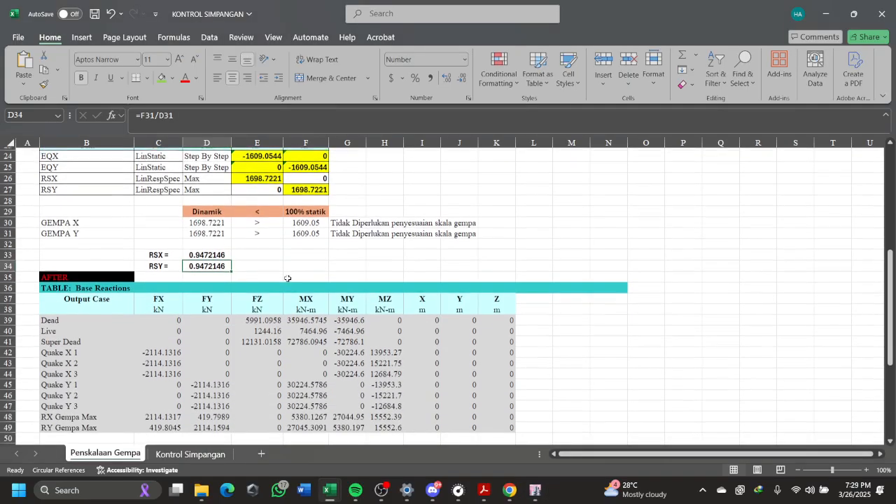
scroll(105, 216, "up", 8)
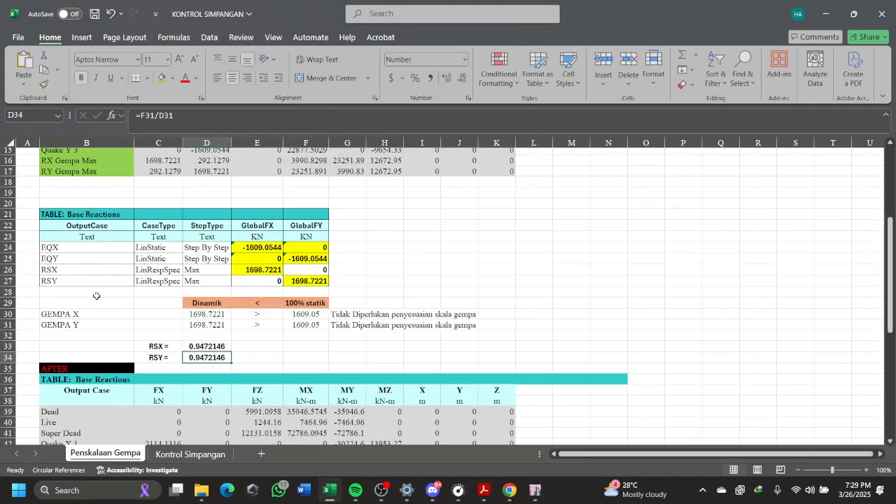
scroll(77, 301, "down", 4)
left_click(80, 283)
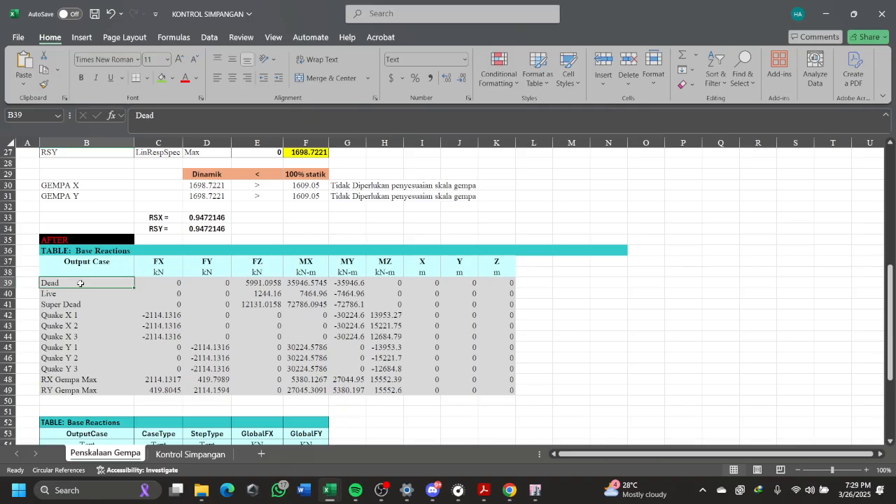
key("ctrl+v")
left_click(538, 405)
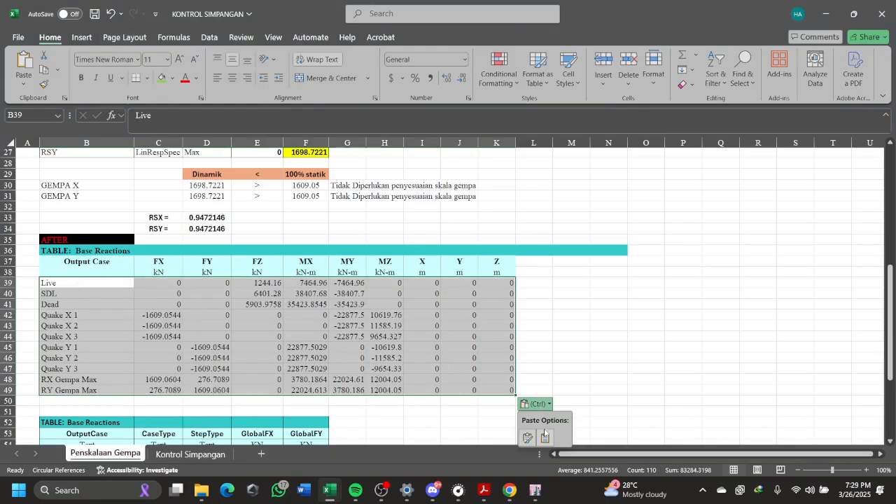
left_click(545, 435)
Examine the AFTER comparison of dynamic and 100% static base shear for Gempa X and Y, with the RSX and RSY factors
scroll(389, 352, "down", 4)
left_click(422, 297)
scroll(421, 298, "down", 2)
left_click(257, 372)
left_click(201, 360)
left_click(290, 382)
left_click(215, 362)
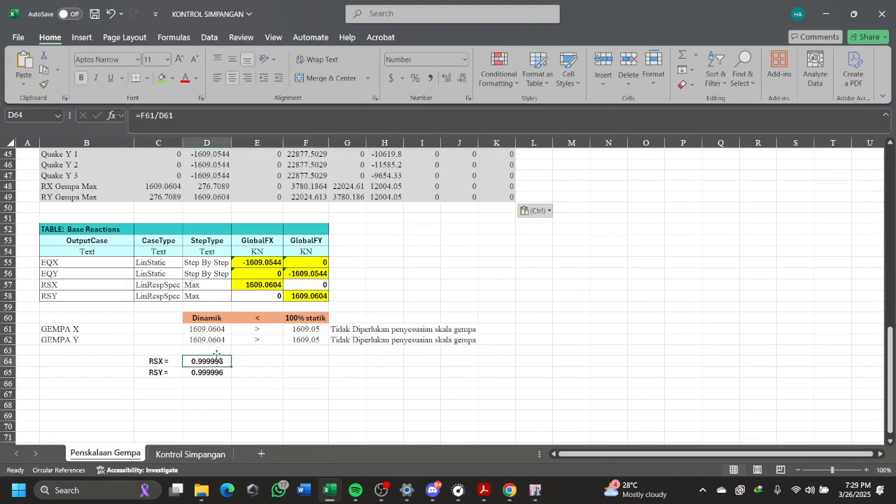
left_click(425, 387)
left_click(326, 334)
left_click(223, 330)
left_click(269, 349)
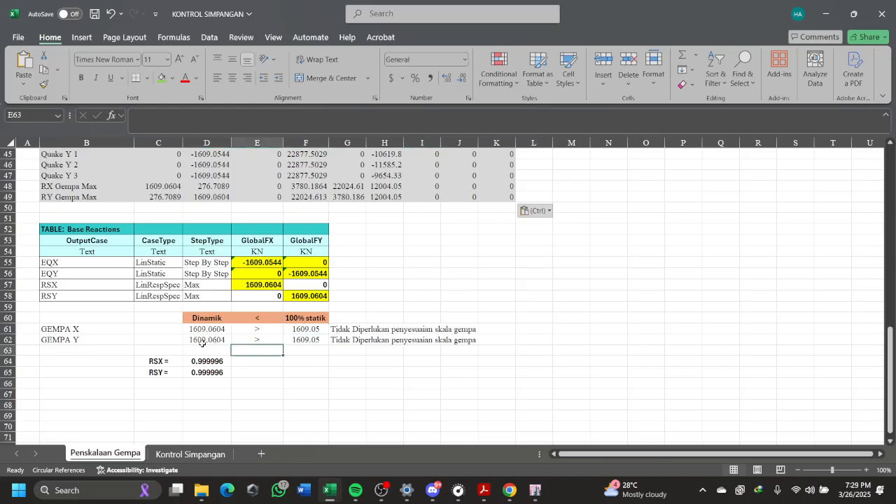
left_click(311, 332)
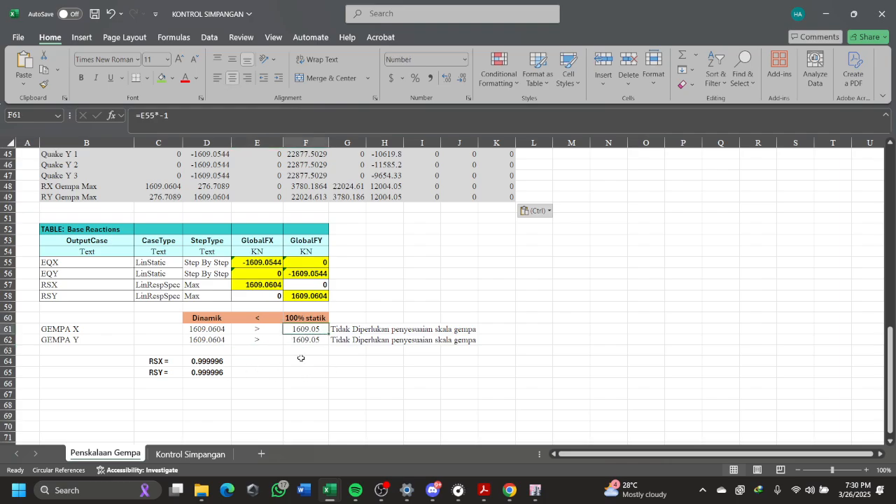
Check the RX and RY Gempa Max rows in the ETABS Base Reactions table against the Excel scaling tables
key("alt+Tab")
left_click(267, 291)
left_click(381, 302)
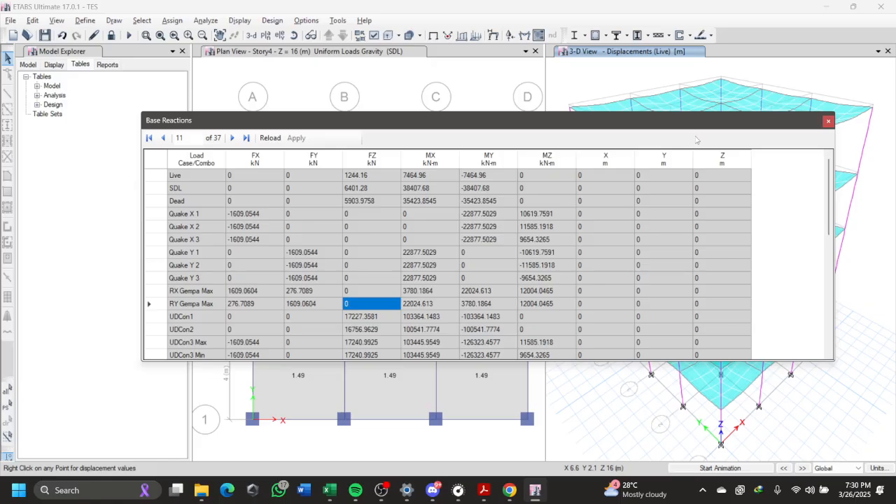
key("alt+Tab")
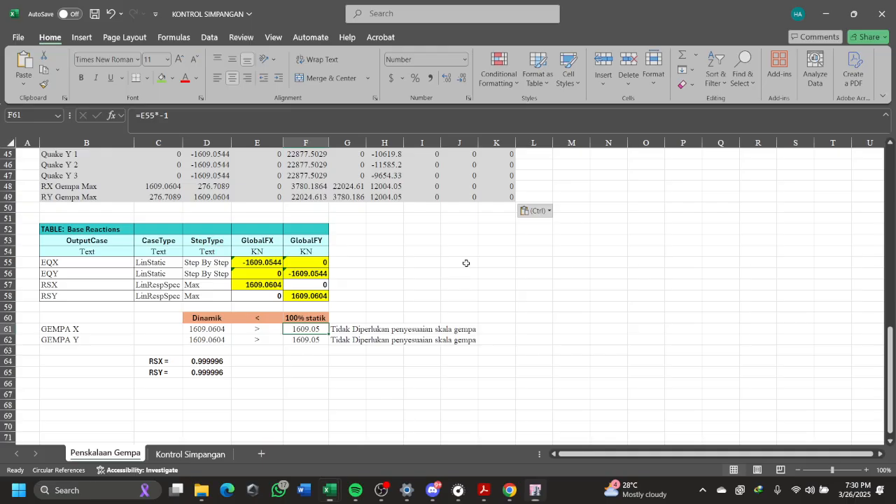
left_click(378, 328)
scroll(395, 295, "up", 10)
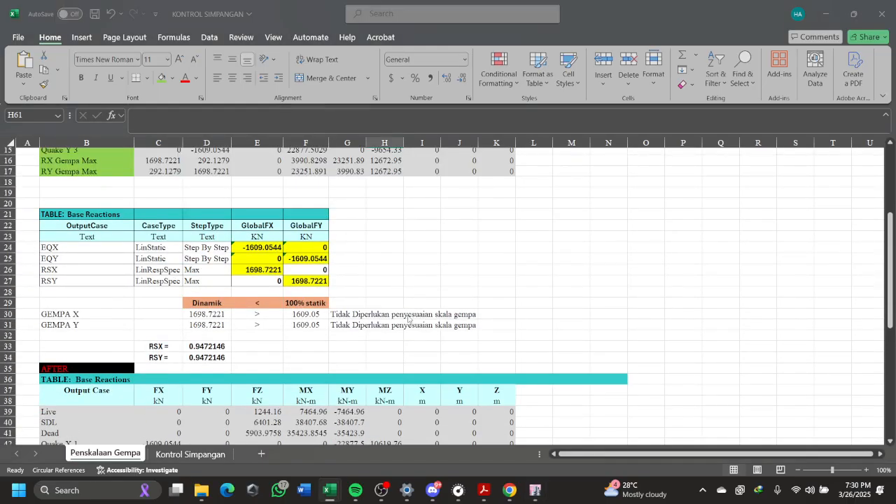
Close the Base Reactions table in ETABS and return to the model views
key("alt+Tab")
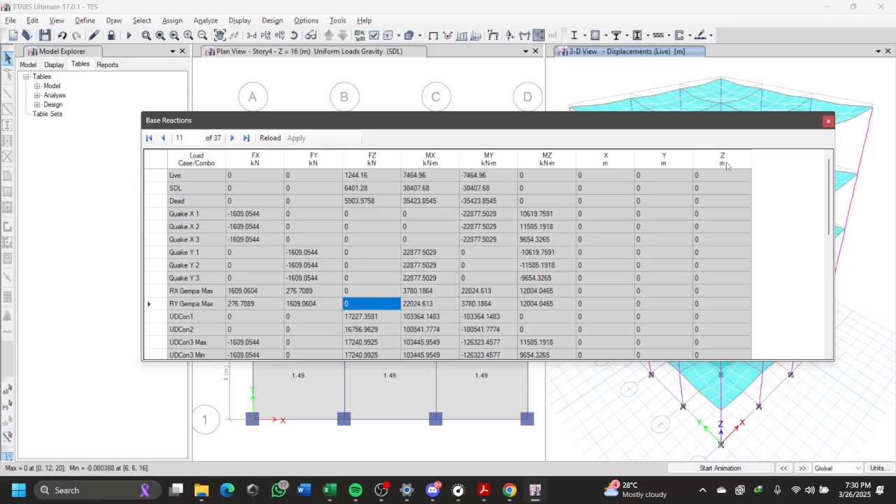
left_click(831, 124)
key("alt+Tab")
key("alt+Tab")
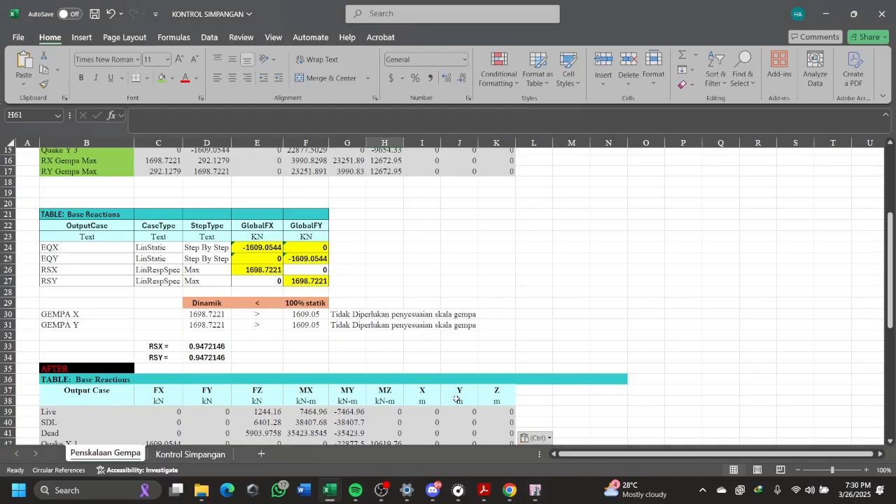
left_click(535, 490)
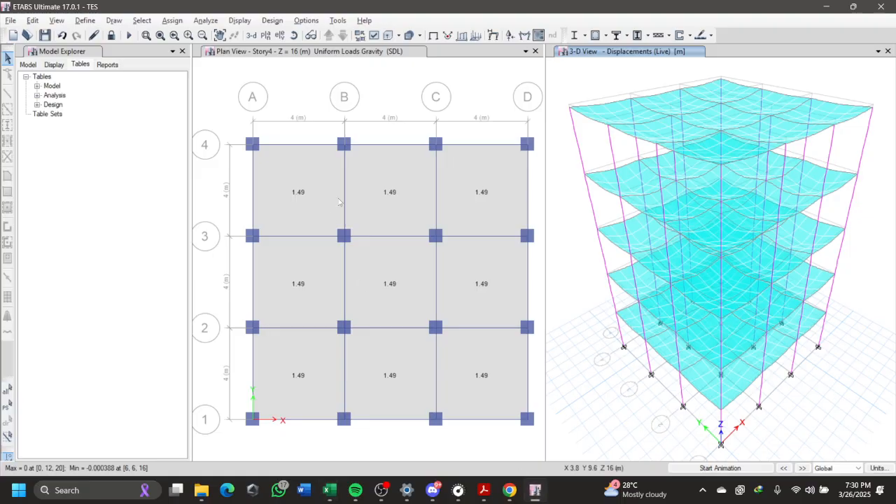
left_click(382, 490)
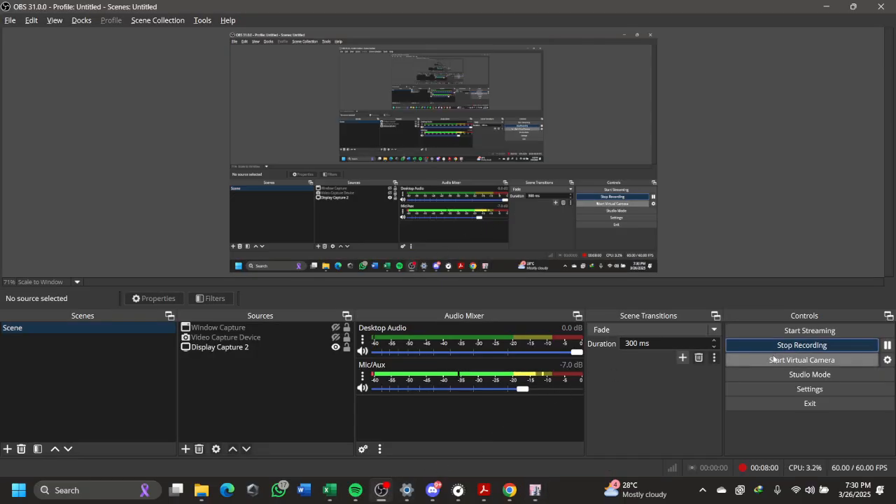